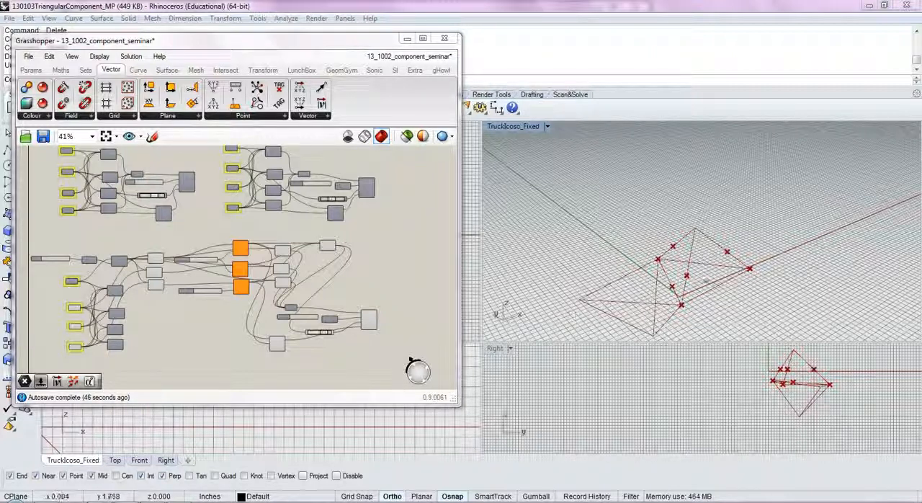
# - Examine the existing triangular component definition, from its centre and leg points through the polylines to the three Evaluate Curve components
pyautogui.moveTo(332, 326); pyautogui.dragTo(383, 290, button='right')
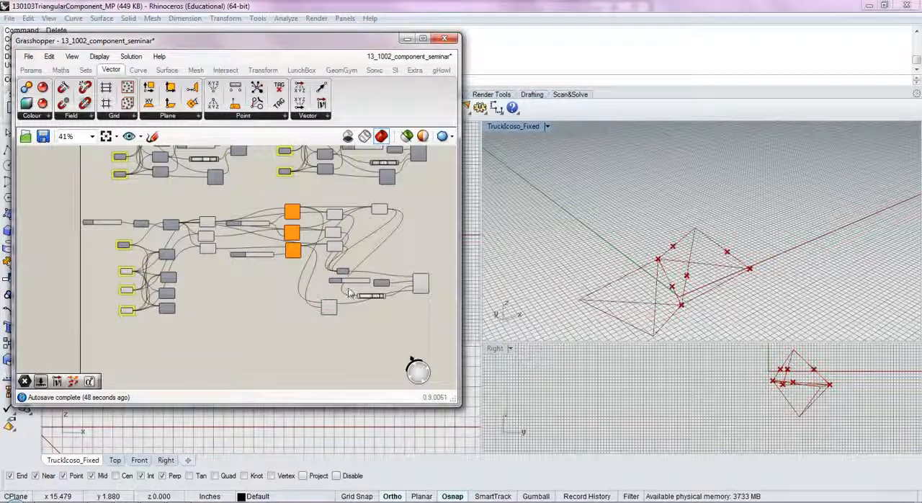
pyautogui.scroll(3, 212, 318)
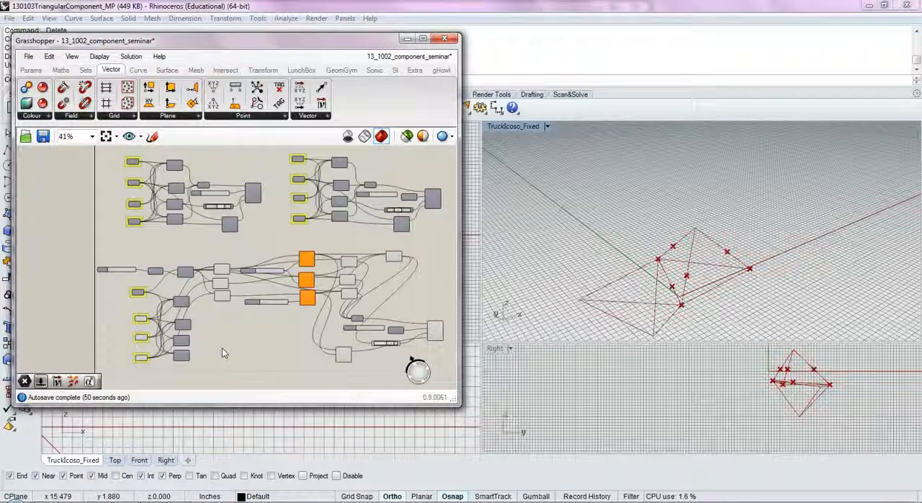
pyautogui.scroll(4, 209, 302)
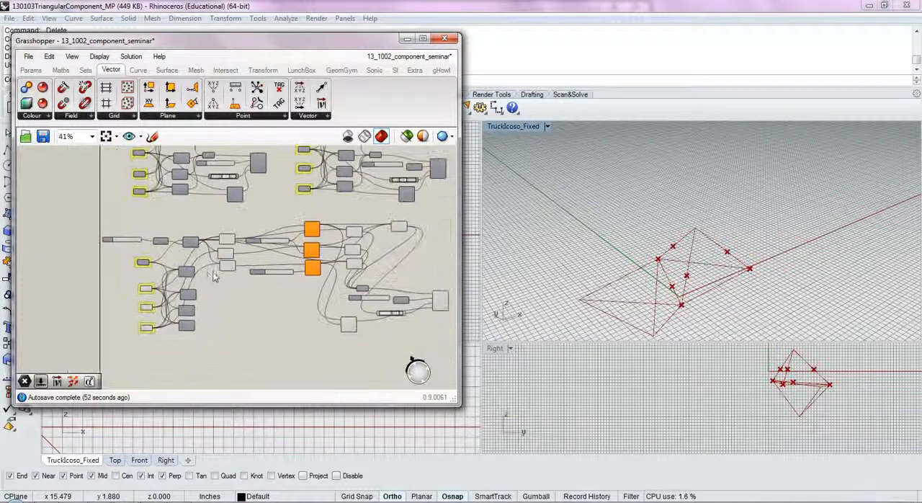
pyautogui.scroll(-3, 225, 261)
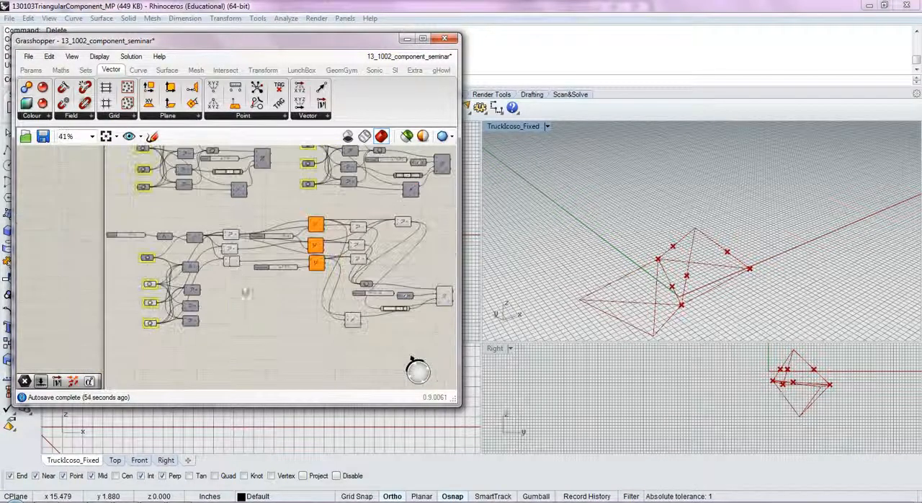
pyautogui.moveTo(365, 340); pyautogui.dragTo(296, 326, button='right')
pyautogui.scroll(-2, 339, 330)
pyautogui.scroll(1, 258, 343)
pyautogui.scroll(4, 201, 324)
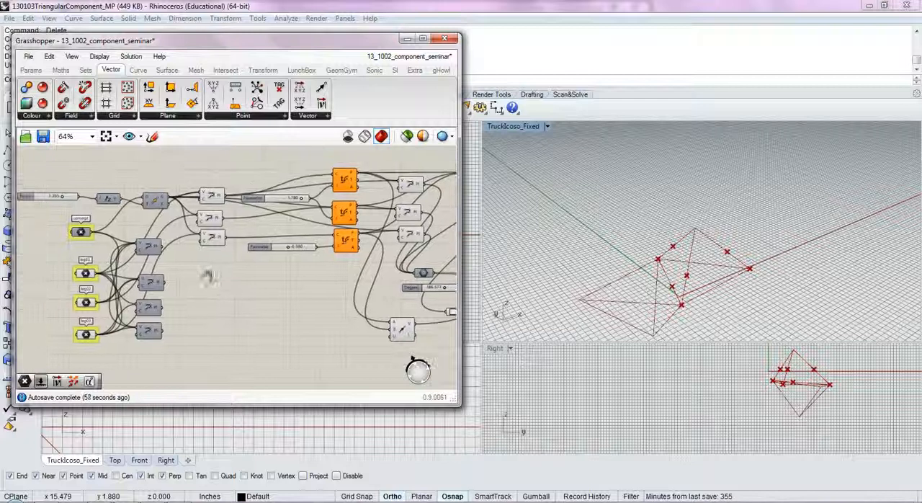
pyautogui.moveTo(232, 297); pyautogui.dragTo(252, 302, button='right')
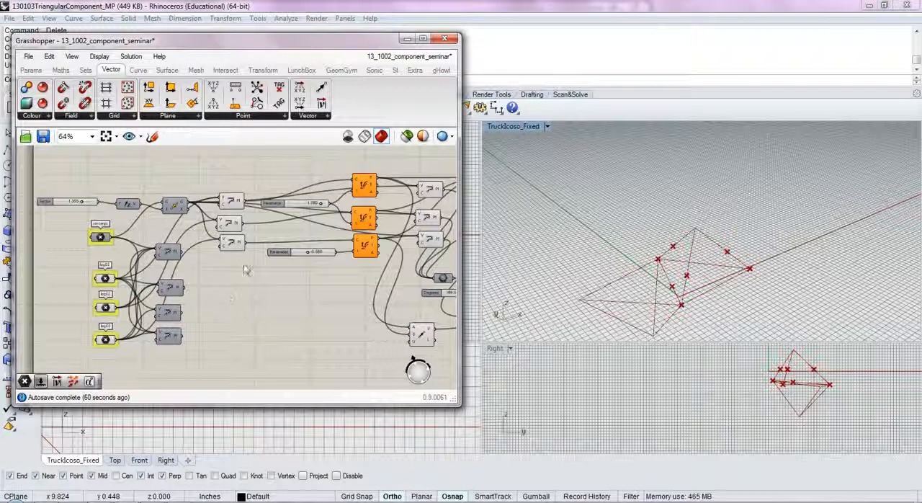
pyautogui.moveTo(251, 339); pyautogui.dragTo(78, 175)
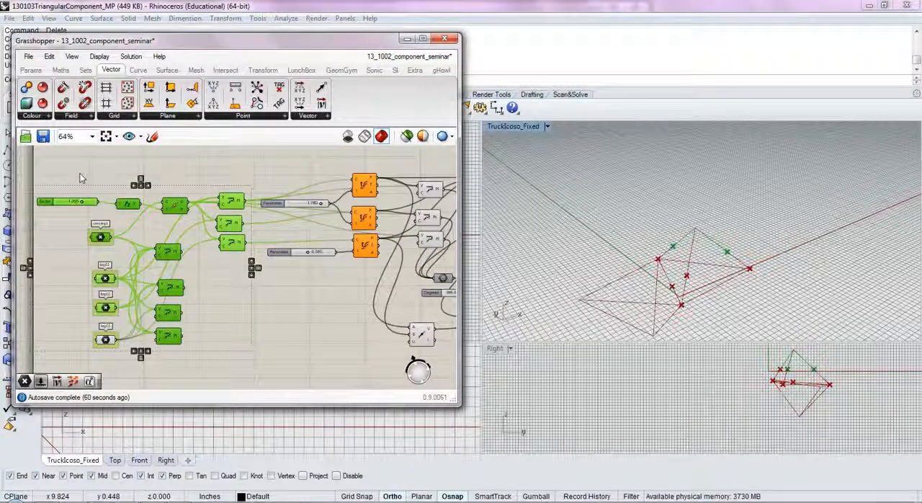
pyautogui.click(157, 175)
pyautogui.scroll(-3, 158, 176)
pyautogui.moveTo(159, 177); pyautogui.dragTo(99, 311, button='right')
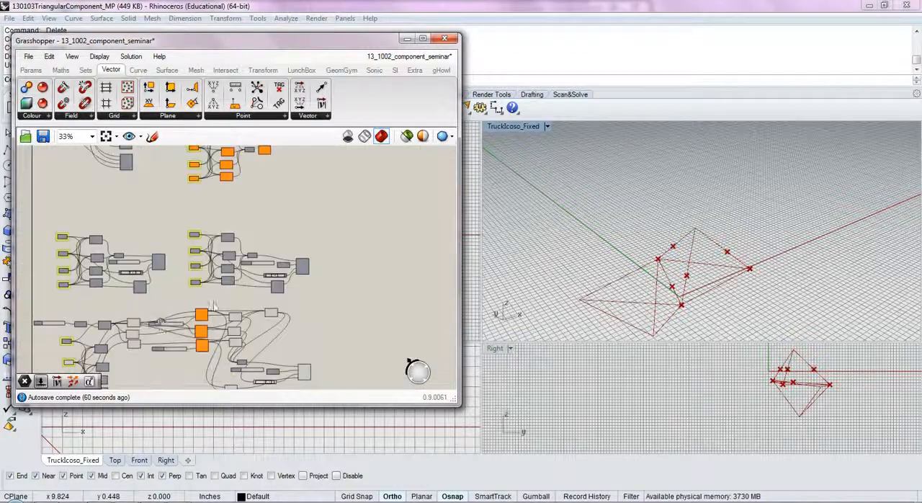
pyautogui.scroll(5, 227, 264)
pyautogui.scroll(-4, 230, 264)
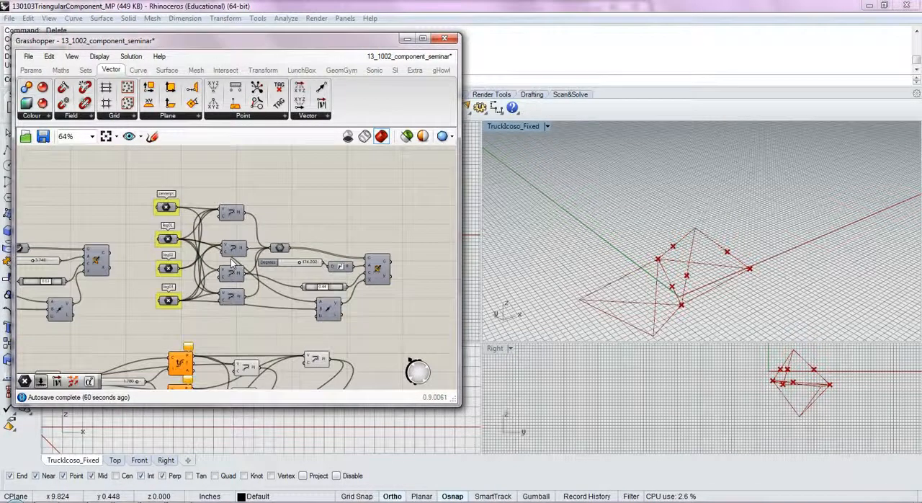
# - Turn off the preview of the downstream components that follow the Evaluate Curve components in the lower definition
pyautogui.scroll(-2, 211, 234)
pyautogui.moveTo(329, 317); pyautogui.dragTo(163, 229)
pyautogui.middleClick(164, 229)
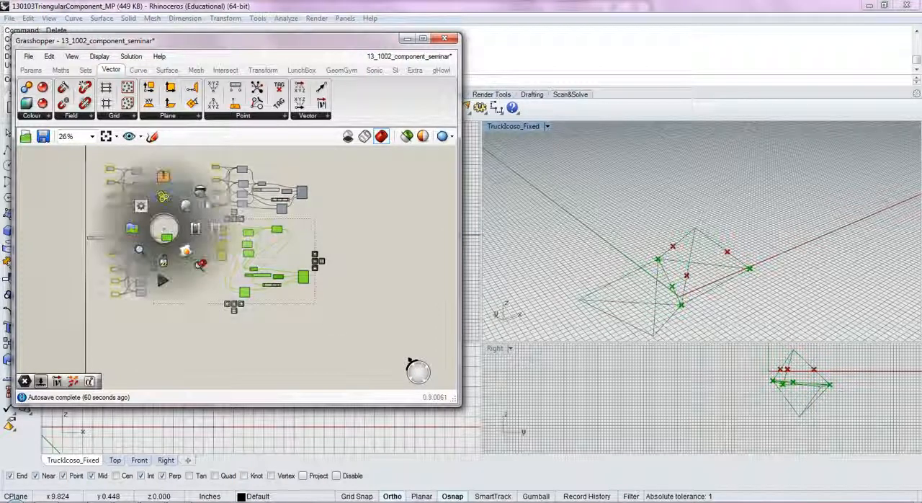
pyautogui.click(208, 208)
pyautogui.scroll(2, 216, 246)
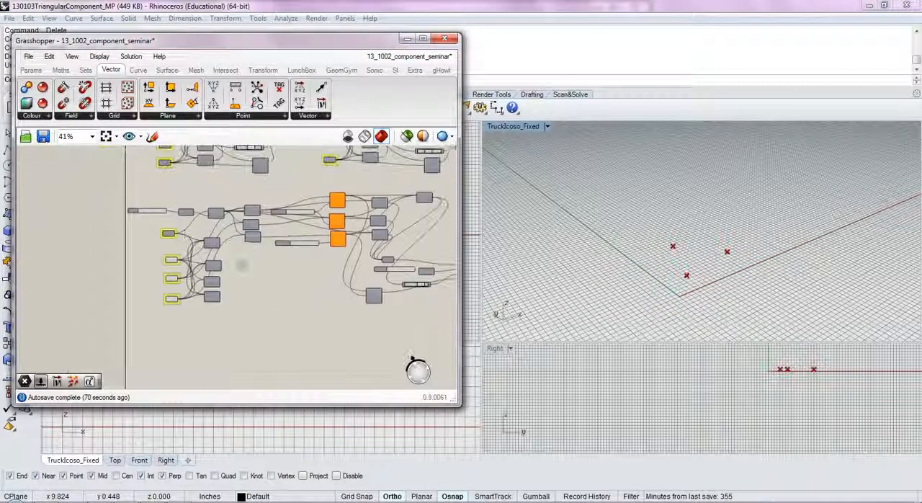
# - Show only the base geometry by enabling the preview of the lower definition's points, move component and polylines
pyautogui.moveTo(237, 317); pyautogui.dragTo(121, 194)
pyautogui.middleClick(119, 207)
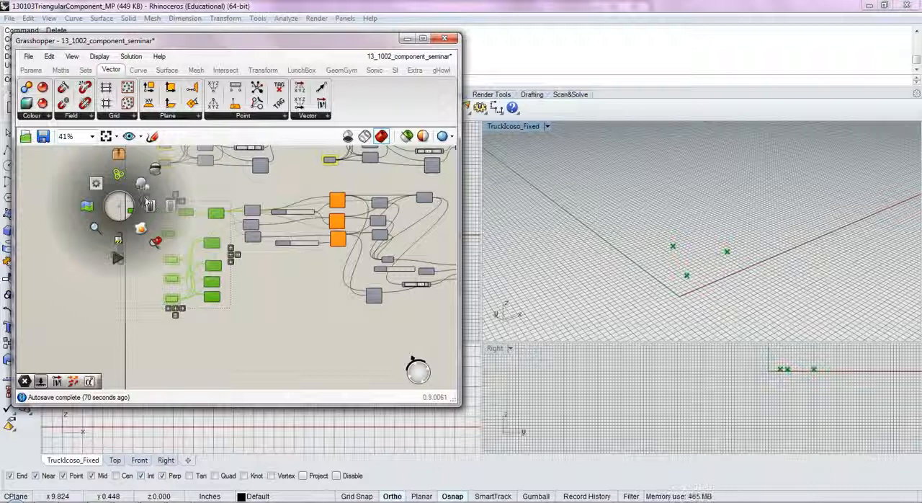
pyautogui.click(147, 204)
pyautogui.click(272, 320)
pyautogui.scroll(3, 238, 236)
pyautogui.moveTo(270, 265); pyautogui.dragTo(237, 164)
pyautogui.middleClick(243, 198)
pyautogui.click(242, 180)
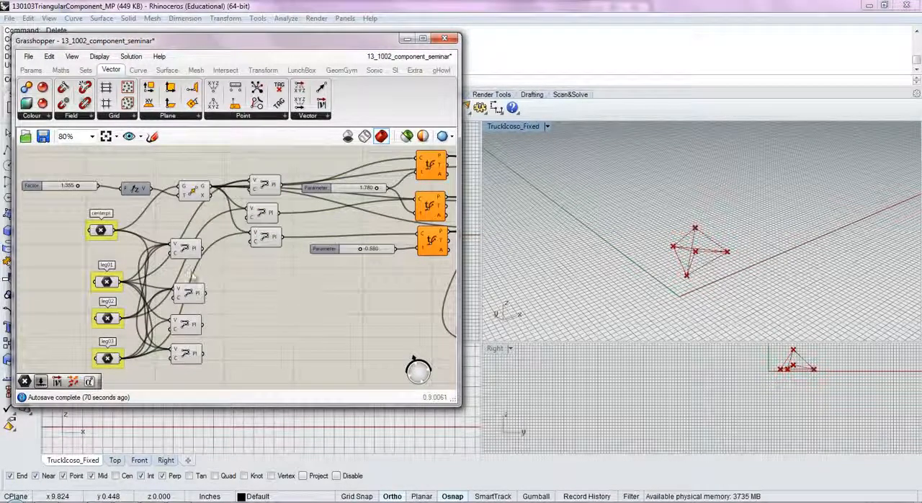
# - Set the Factor slider that moves the centre point to 1.580
pyautogui.moveTo(181, 219); pyautogui.dragTo(221, 261, button='right')
pyautogui.moveTo(119, 229); pyautogui.dragTo(110, 229)
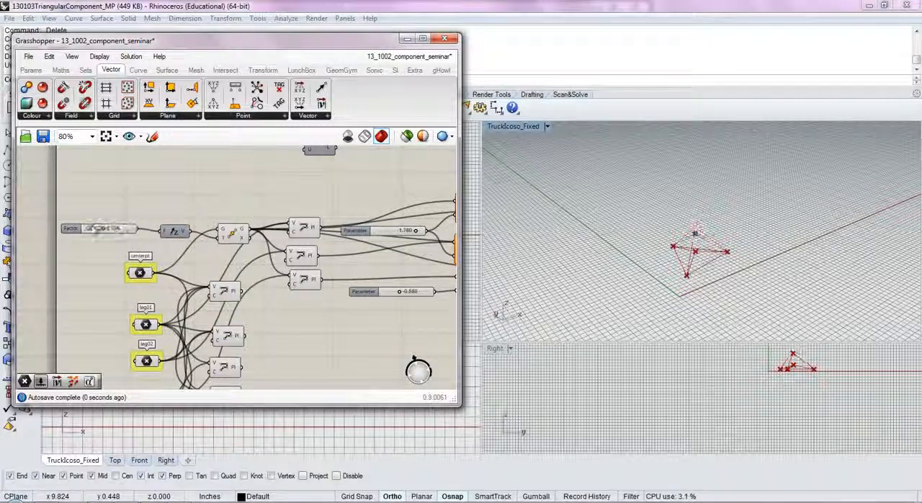
pyautogui.scroll(-3, 284, 319)
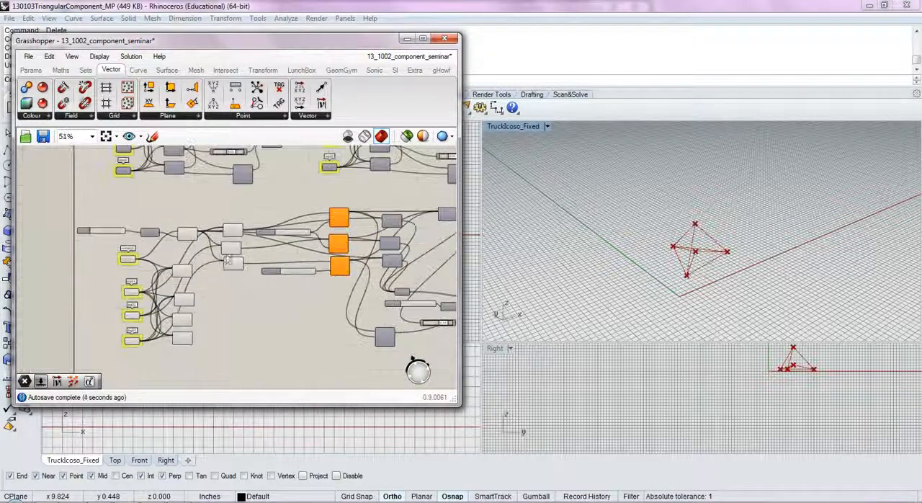
# - Duplicate the base section with its Factor slider, points, move component and polylines, placing the copy beside the original definition
pyautogui.scroll(-2, 256, 305)
pyautogui.moveTo(237, 332); pyautogui.dragTo(134, 229)
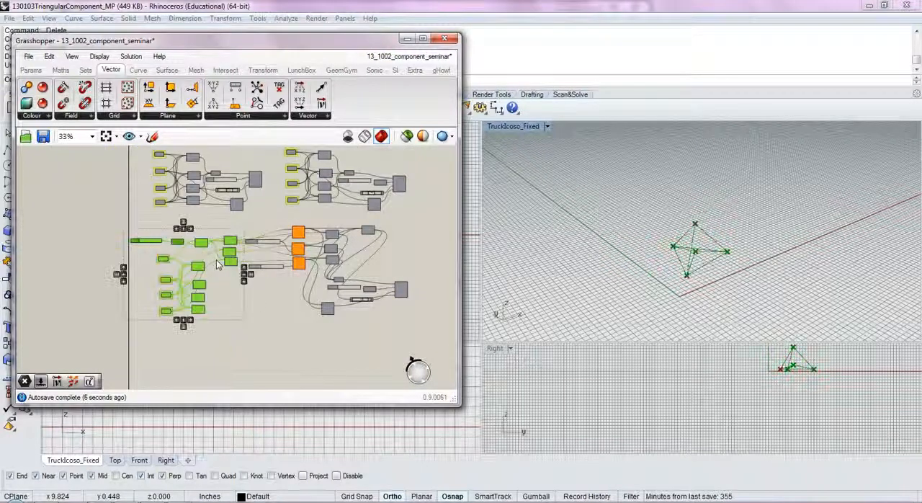
pyautogui.moveTo(271, 319); pyautogui.dragTo(164, 263, button='right')
pyautogui.moveTo(148, 261); pyautogui.dragTo(408, 256)
# - Turn off the preview of the original lower definition
pyautogui.click(290, 323)
pyautogui.scroll(-2, 277, 332)
pyautogui.moveTo(270, 342); pyautogui.dragTo(125, 292)
pyautogui.middleClick(114, 276)
pyautogui.click(153, 243)
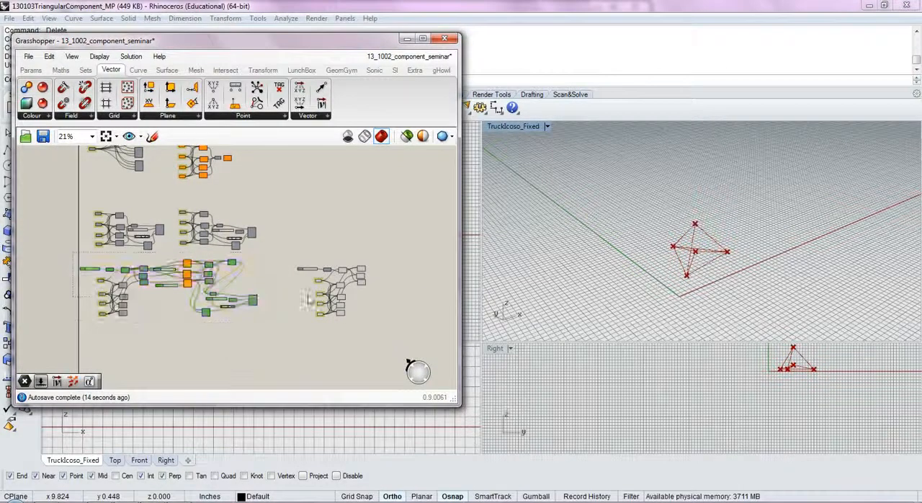
# - Add an Evaluate Curve component beside the copied base section and connect the first polyline to its curve input
pyautogui.click(292, 322)
pyautogui.scroll(5, 316, 288)
pyautogui.moveTo(425, 260); pyautogui.dragTo(297, 289, button='right')
pyautogui.click(342, 244)
pyautogui.scroll(1, 351, 253)
pyautogui.click(329, 265)
pyautogui.click(330, 289)
pyautogui.click(324, 286)
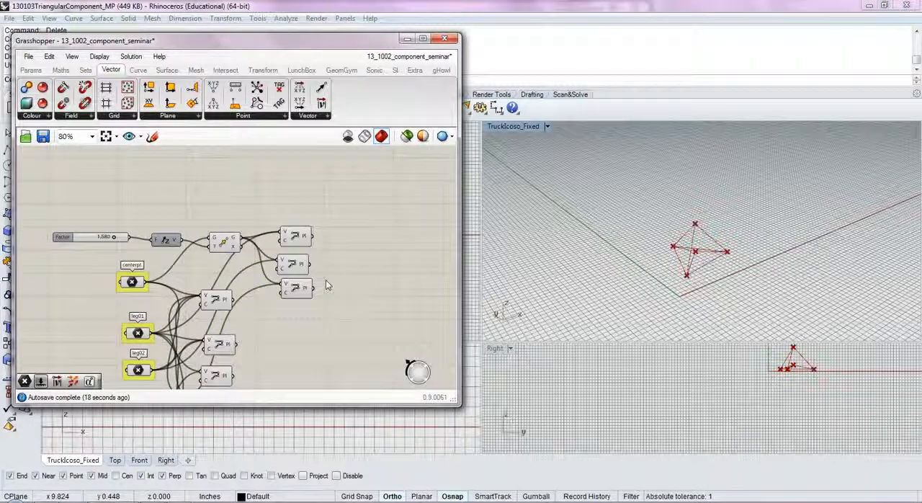
pyautogui.doubleClick(352, 245)
pyautogui.write('eval')
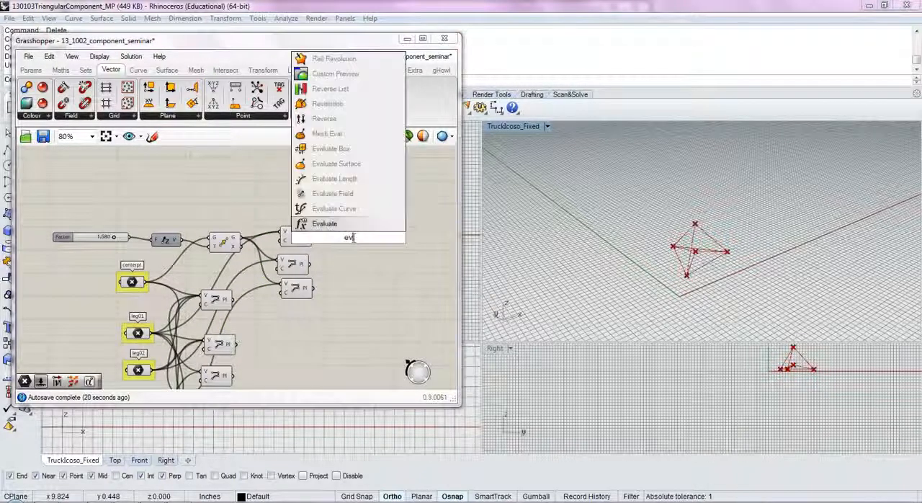
pyautogui.click(351, 218)
pyautogui.scroll(4, 343, 237)
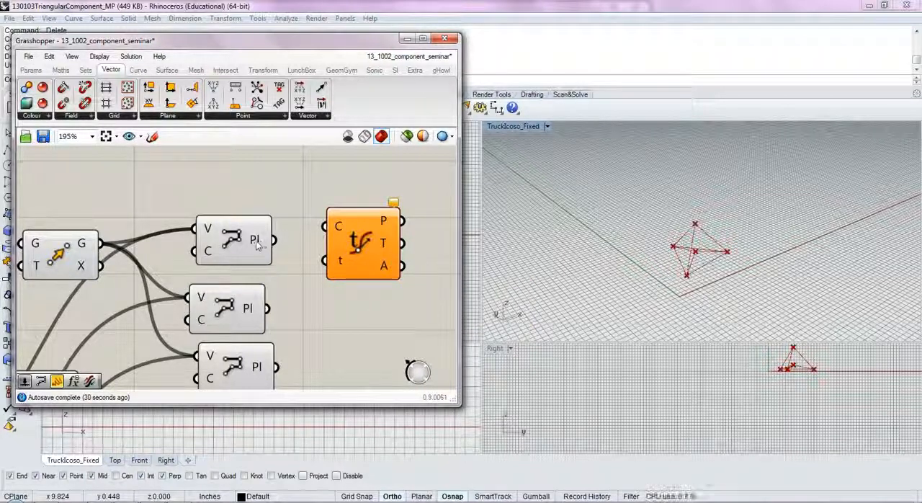
pyautogui.moveTo(298, 241); pyautogui.dragTo(389, 220)
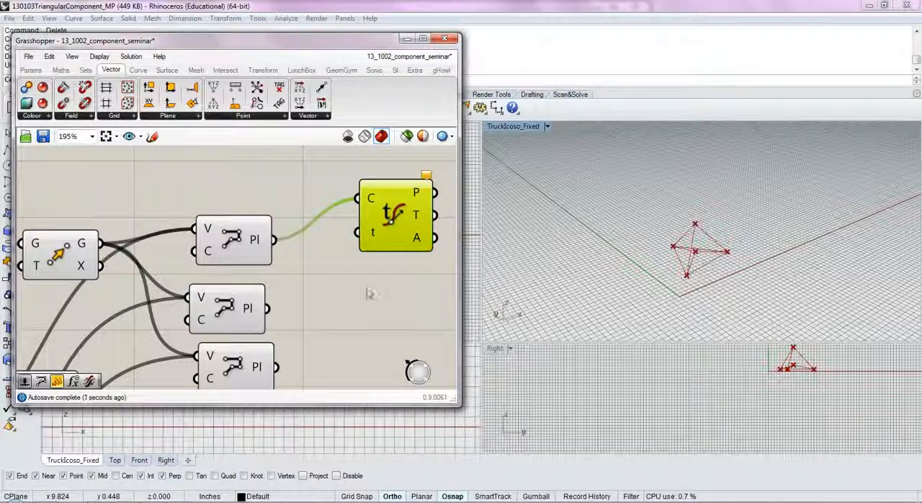
# - Add a number slider below the Evaluate Curve component and set its maximum to 2
pyautogui.doubleClick(367, 288)
pyautogui.write('nu')
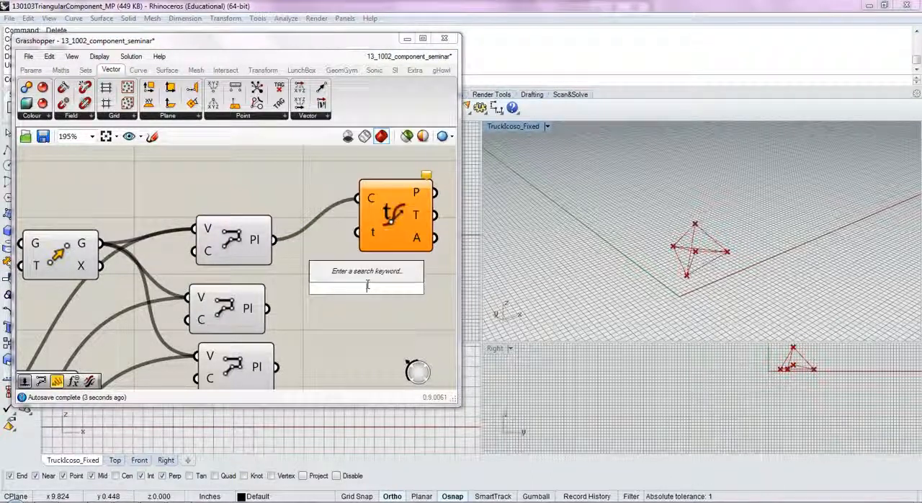
pyautogui.write('m')
pyautogui.click(328, 272)
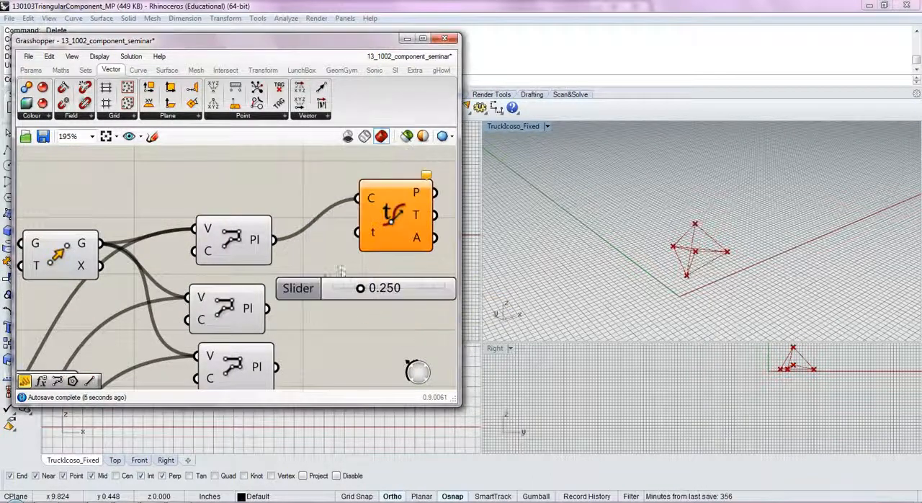
pyautogui.doubleClick(303, 288)
pyautogui.doubleClick(324, 316)
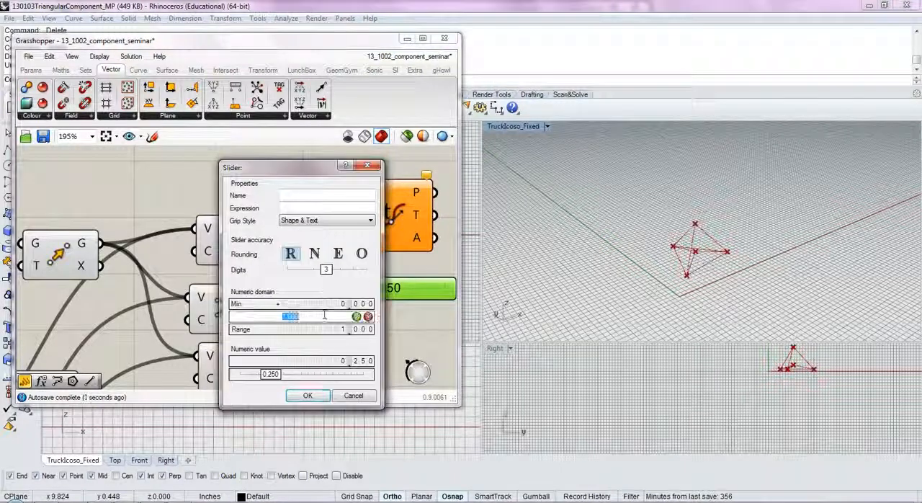
pyautogui.write('2')
pyautogui.click(323, 396)
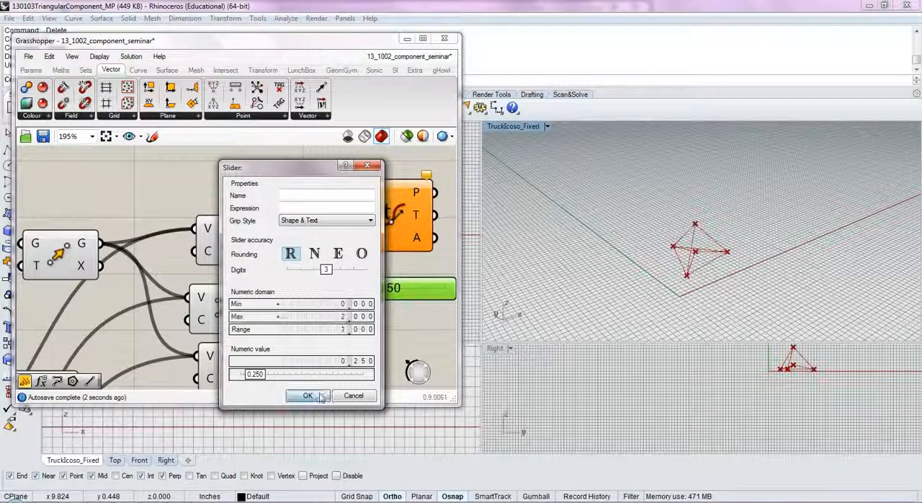
# - Connect the slider, set to 2.000, to the Evaluate Curve's t input and line it up with the first polyline
pyautogui.moveTo(381, 317); pyautogui.dragTo(321, 317, button='right')
pyautogui.moveTo(399, 288); pyautogui.dragTo(414, 232)
pyautogui.scroll(-1, 254, 287)
pyautogui.moveTo(264, 283); pyautogui.dragTo(385, 276)
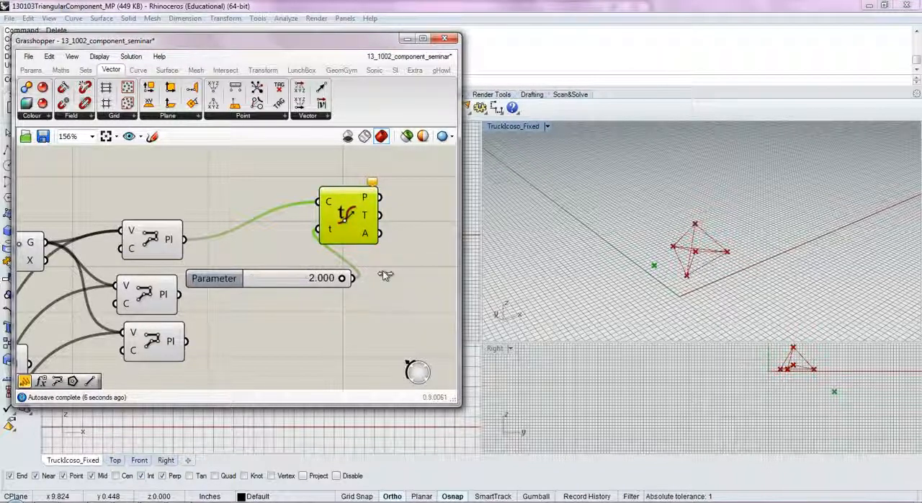
pyautogui.moveTo(156, 247); pyautogui.dragTo(161, 207)
pyautogui.moveTo(271, 278); pyautogui.dragTo(204, 237)
# - Duplicate the Parameter slider and Evaluate Curve component below the originals and connect the second polyline to the copy's curve input
pyautogui.moveTo(357, 265); pyautogui.dragTo(256, 200)
pyautogui.hotkey('ctrl', 'c')
pyautogui.hotkey('ctrl', 'v')
pyautogui.moveTo(334, 232); pyautogui.dragTo(186, 295)
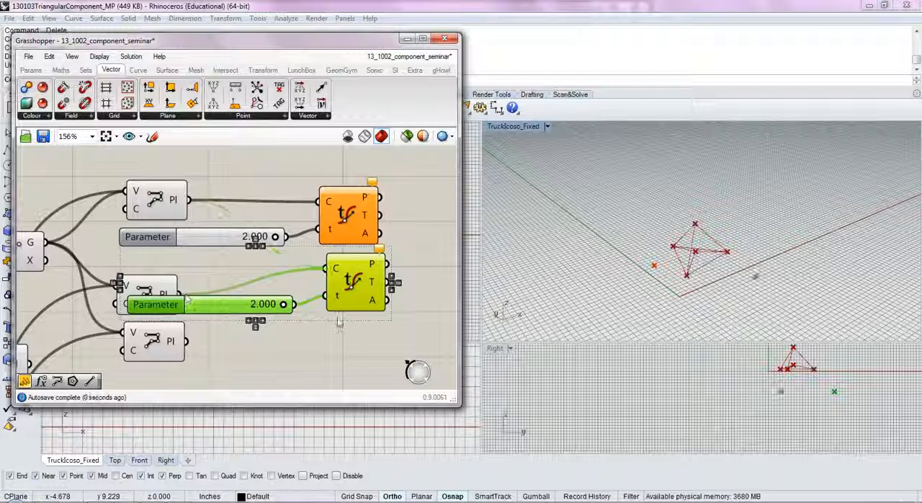
# - Make a third copy of the Parameter slider and Evaluate Curve component and feed it with the third polyline
pyautogui.scroll(-3, 338, 321)
pyautogui.moveTo(335, 349); pyautogui.dragTo(299, 312, button='right')
pyautogui.moveTo(305, 265); pyautogui.dragTo(324, 293)
pyautogui.hotkey('ctrl', 'c')
pyautogui.hotkey('ctrl', 'v')
pyautogui.click(267, 329)
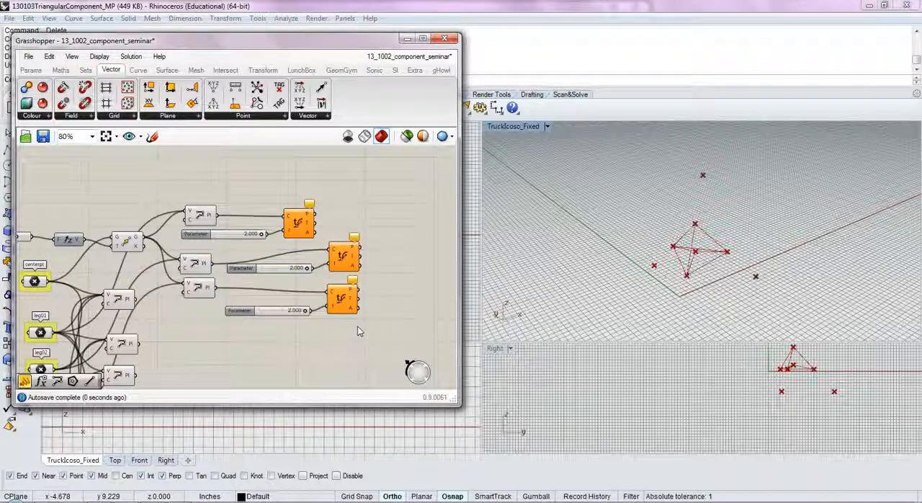
# - Line up the first Evaluate Curve component and its Parameter slider above the two copies
pyautogui.moveTo(303, 232); pyautogui.dragTo(343, 218)
pyautogui.moveTo(198, 234); pyautogui.dragTo(239, 222)
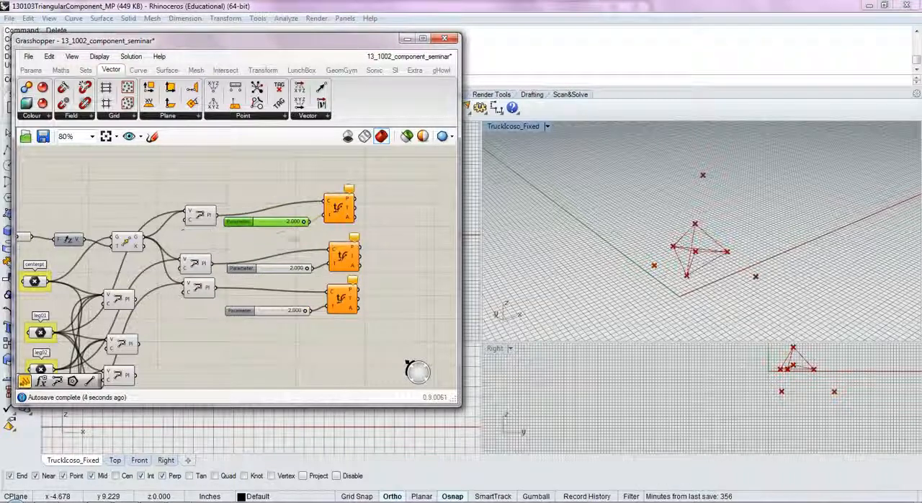
pyautogui.click(351, 309)
# - Change the third Parameter slider's minimum to -2 and set its value to -0.688
pyautogui.moveTo(685, 259); pyautogui.dragTo(623, 226, button='right')
pyautogui.moveTo(305, 310)
pyautogui.mouseDown()
pyautogui.moveTo(242, 322)
pyautogui.moveTo(305, 311)
pyautogui.mouseUp()
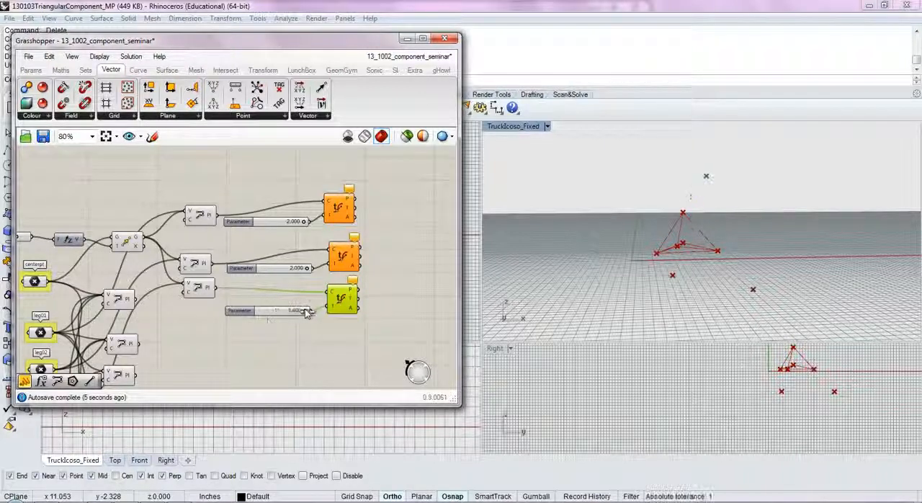
pyautogui.doubleClick(241, 312)
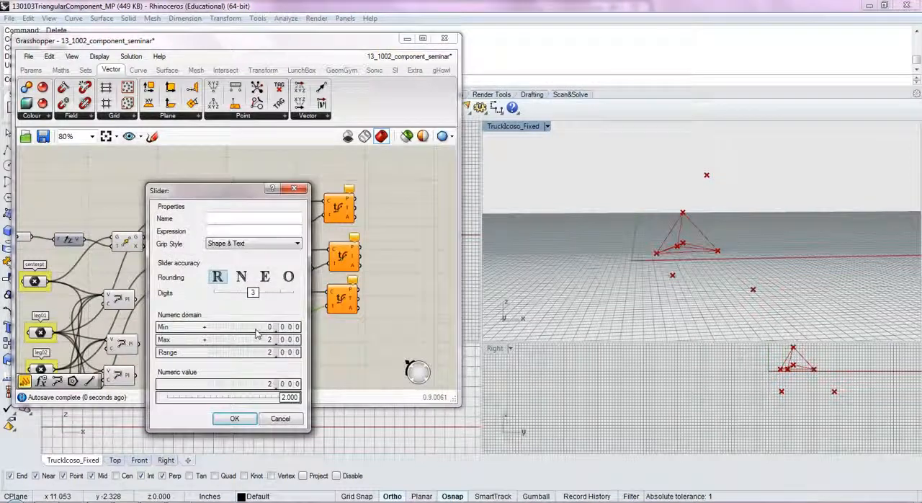
pyautogui.doubleClick(257, 328)
pyautogui.write('-2')
pyautogui.click(234, 417)
pyautogui.scroll(3, 302, 333)
pyautogui.moveTo(317, 324); pyautogui.dragTo(256, 334)
# - Drive the first two Evaluate Curve components from the first Parameter slider, delete the second slider, and set the shared one to 0.920
pyautogui.moveTo(647, 262); pyautogui.dragTo(746, 272, button='right')
pyautogui.moveTo(335, 250); pyautogui.dragTo(332, 282, button='right')
pyautogui.scroll(-3, 328, 270)
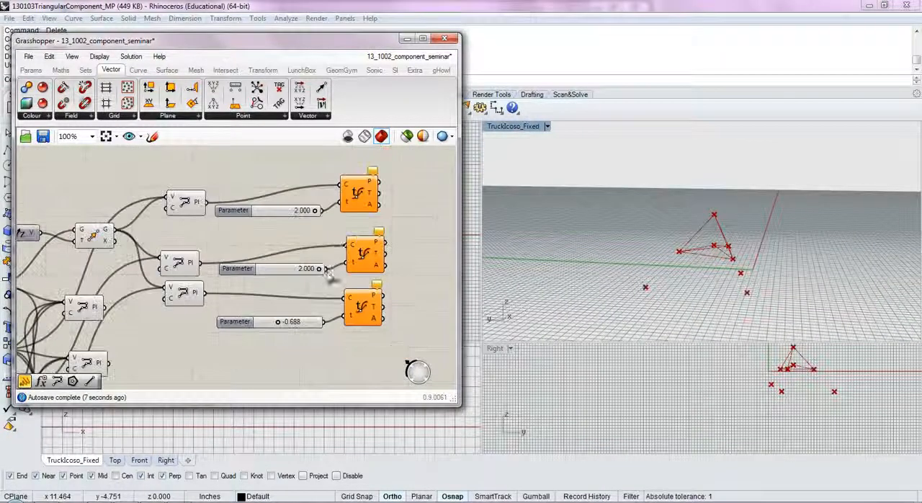
pyautogui.moveTo(335, 243); pyautogui.dragTo(348, 210)
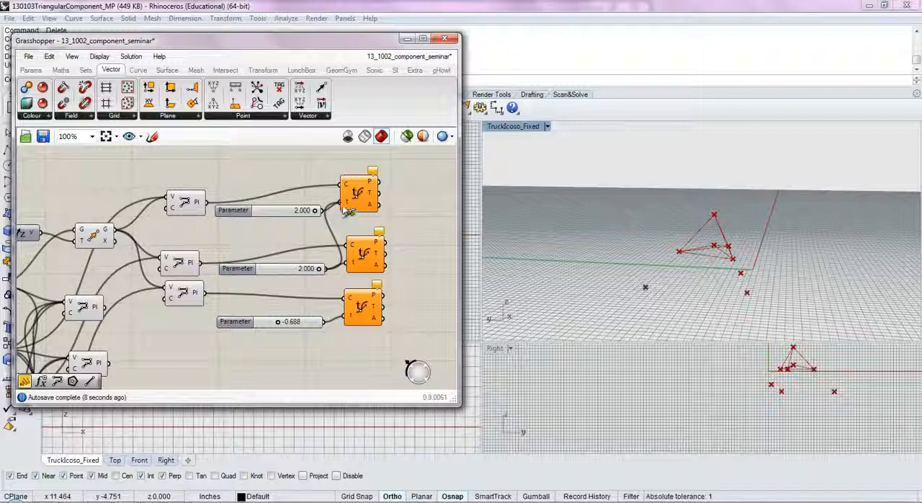
pyautogui.click(309, 269)
pyautogui.press('Delete')
pyautogui.moveTo(325, 211); pyautogui.dragTo(347, 248)
pyautogui.moveTo(304, 211); pyautogui.dragTo(287, 224)
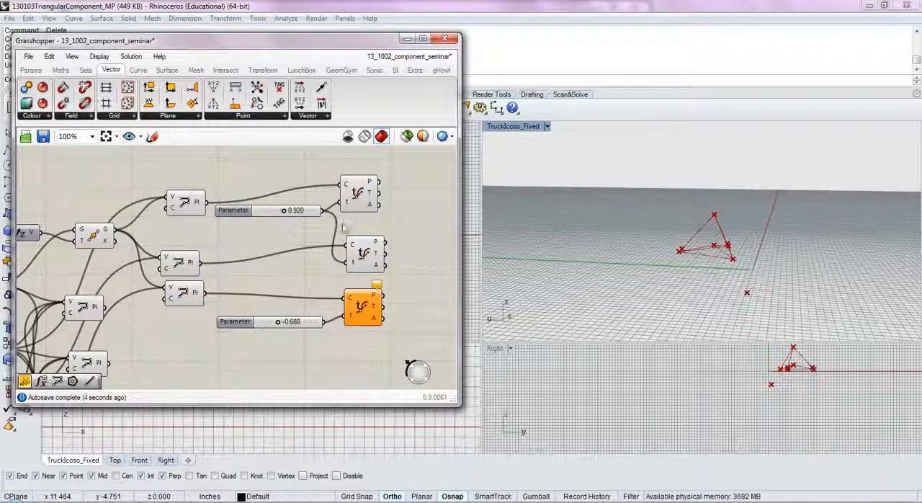
pyautogui.scroll(2, 309, 216)
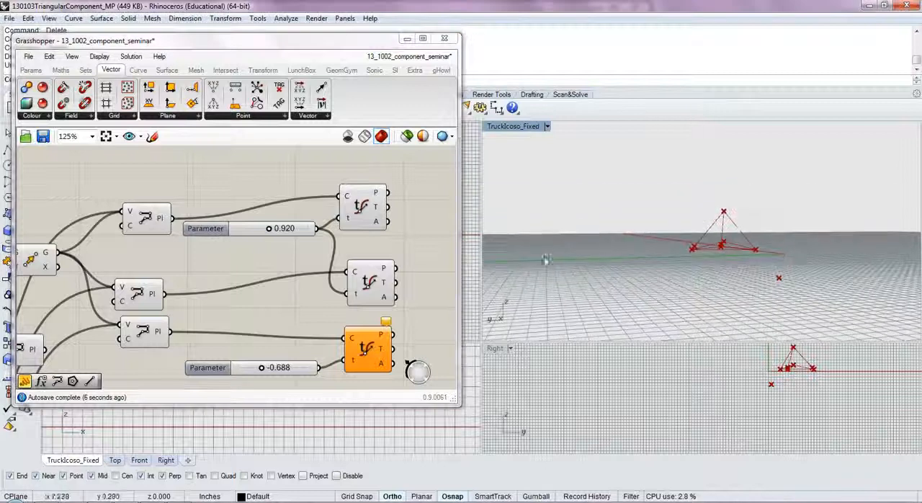
# - Set the shared Parameter slider to 1.5 and the third Evaluate Curve component's Parameter slider to -0.5
pyautogui.moveTo(255, 233); pyautogui.dragTo(261, 234)
pyautogui.doubleClick(261, 234)
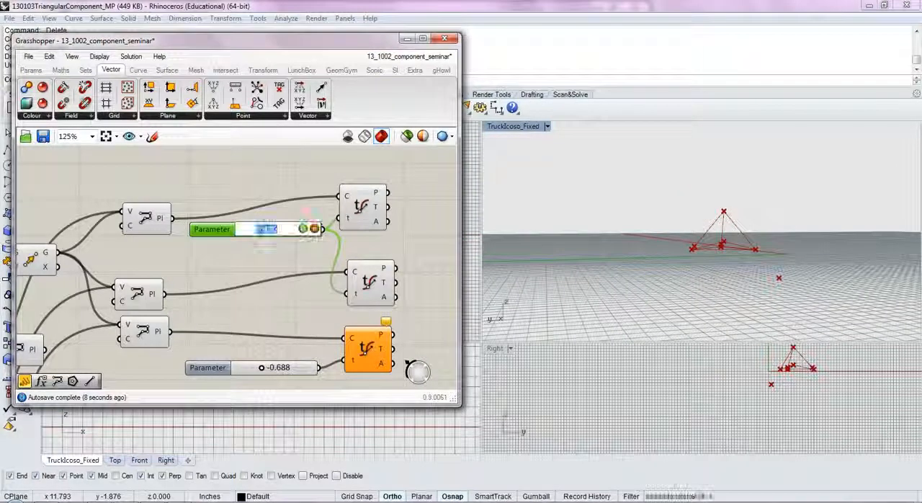
pyautogui.write('1.5')
pyautogui.press('Return')
pyautogui.moveTo(291, 304); pyautogui.dragTo(293, 276, button='right')
pyautogui.doubleClick(292, 345)
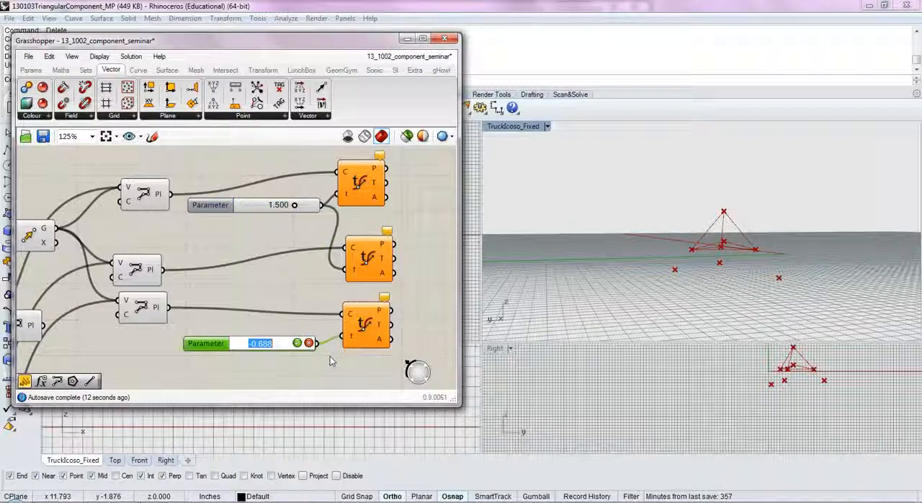
pyautogui.write('0.5')
pyautogui.press('Return')
pyautogui.moveTo(742, 271); pyautogui.dragTo(786, 382, button='right')
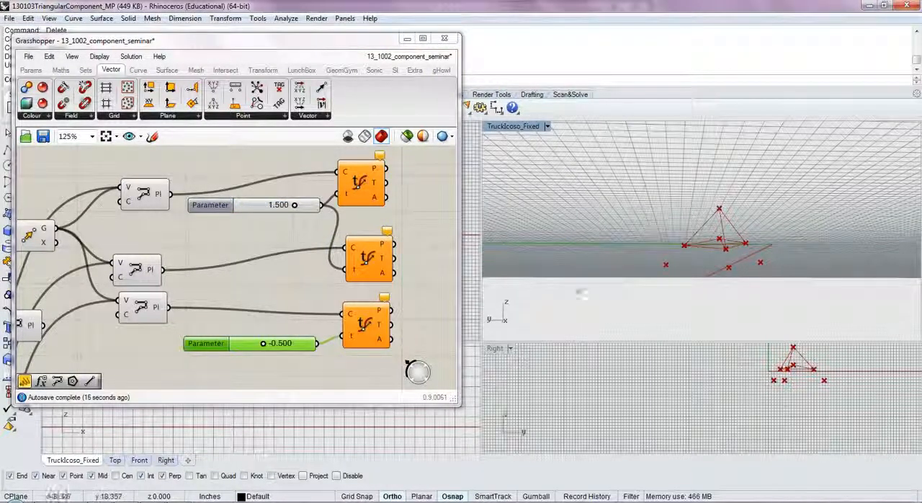
pyautogui.moveTo(304, 345); pyautogui.dragTo(303, 334)
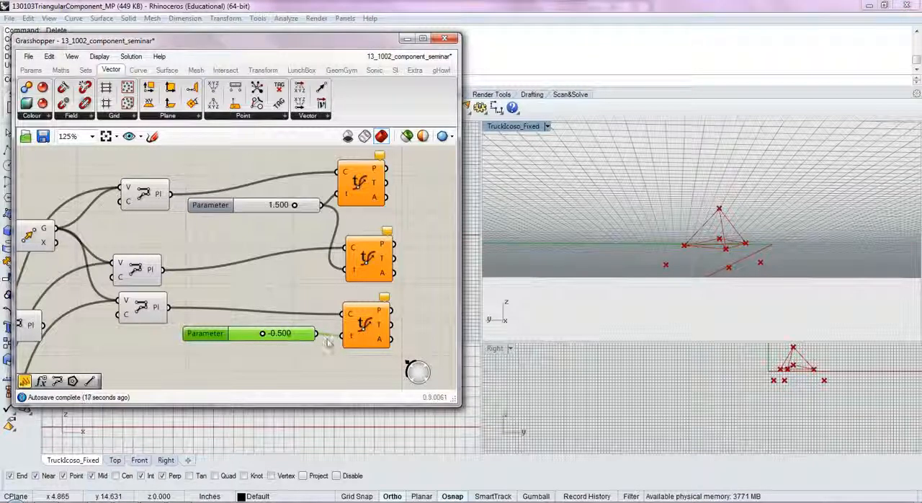
pyautogui.moveTo(427, 274); pyautogui.dragTo(405, 280, button='right')
pyautogui.click(405, 279)
pyautogui.moveTo(744, 244); pyautogui.dragTo(668, 301, button='right')
pyautogui.scroll(-4, 414, 260)
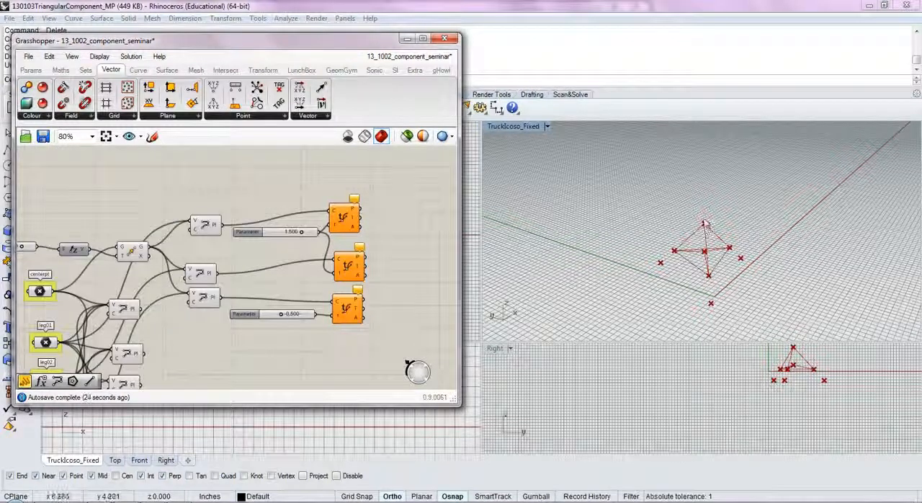
pyautogui.doubleClick(428, 249)
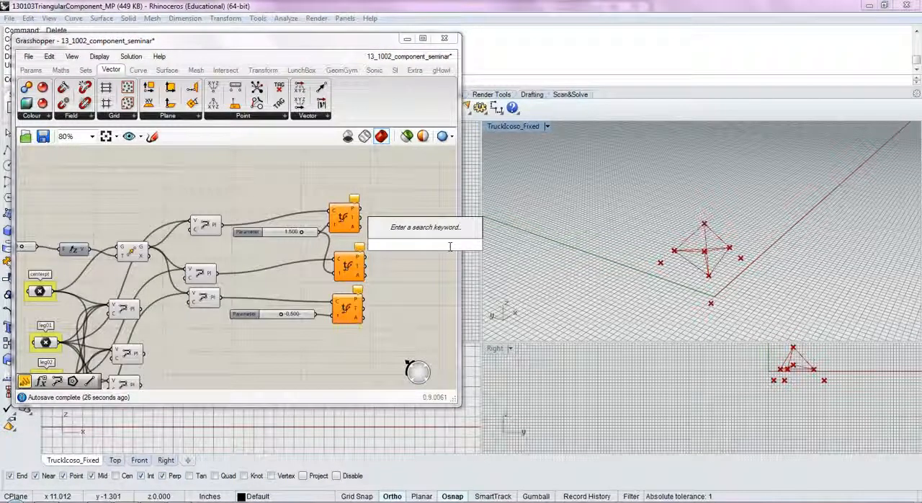
pyautogui.write('poll')
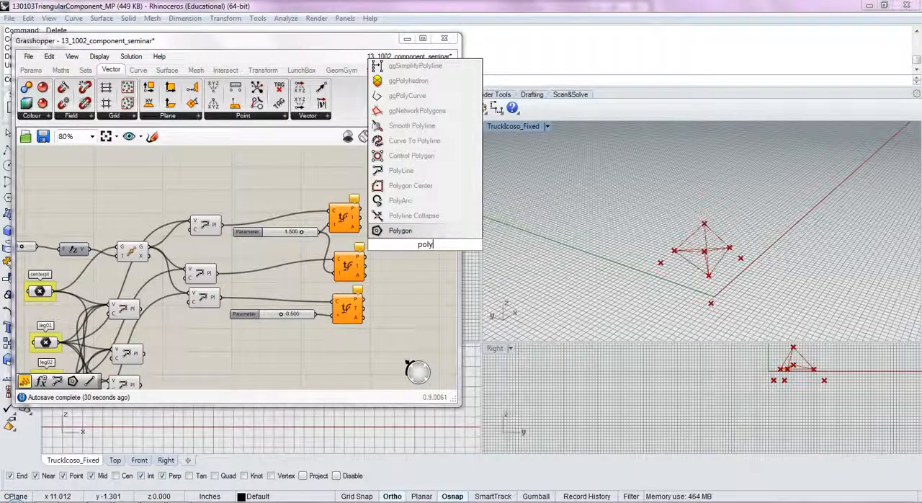
pyautogui.click(389, 162)
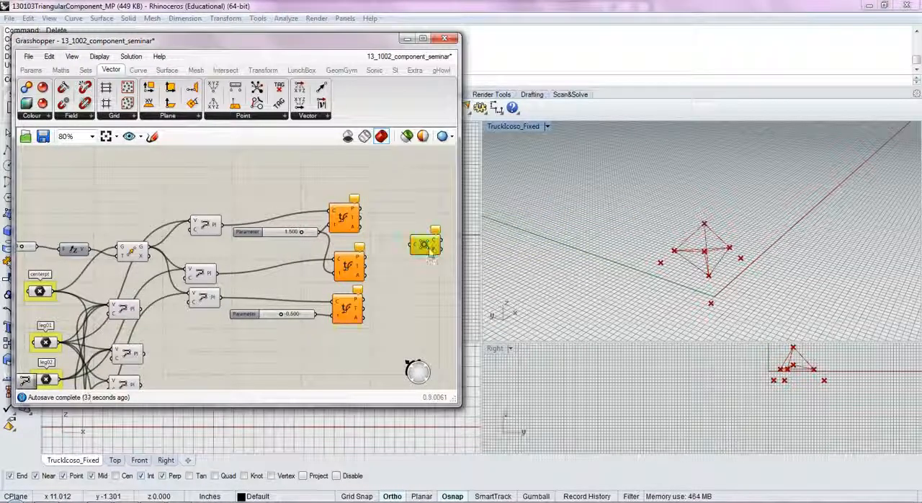
pyautogui.press('Delete')
# - Add a PolyLine component and feed its vertices with the first Evaluate Curve point and the centerpt point
pyautogui.doubleClick(403, 268)
pyautogui.write('polyl')
pyautogui.press('Return')
pyautogui.moveTo(401, 267); pyautogui.dragTo(408, 246)
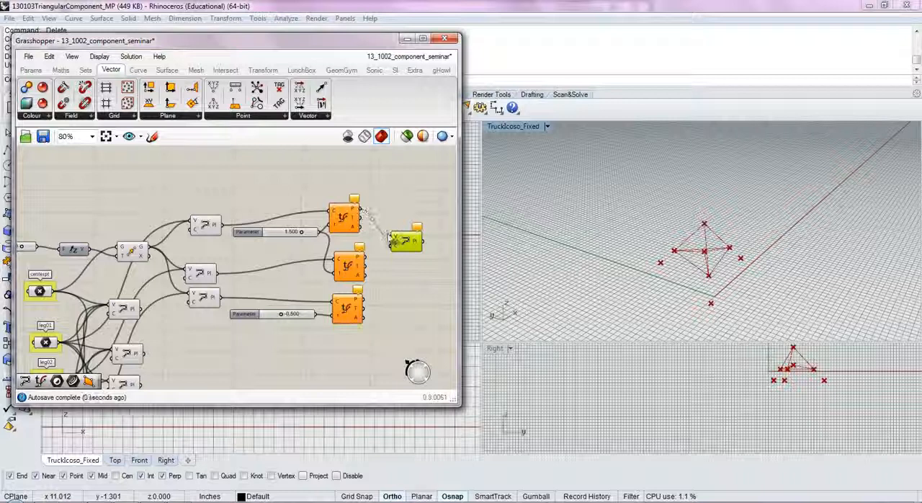
pyautogui.scroll(-2, 387, 236)
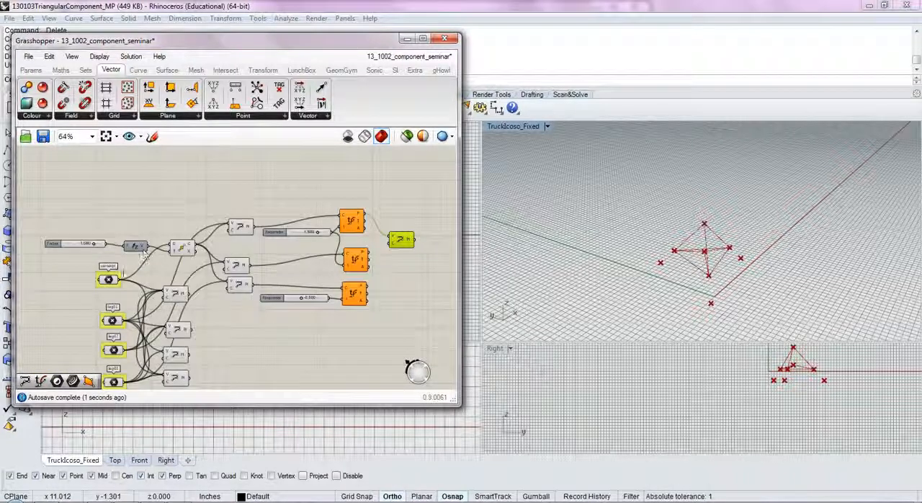
pyautogui.moveTo(119, 279); pyautogui.dragTo(384, 242)
# - Lower the Factor slider slightly and connect the moved centre point to the new PolyLine with the first Evaluate Curve point
pyautogui.click(188, 248)
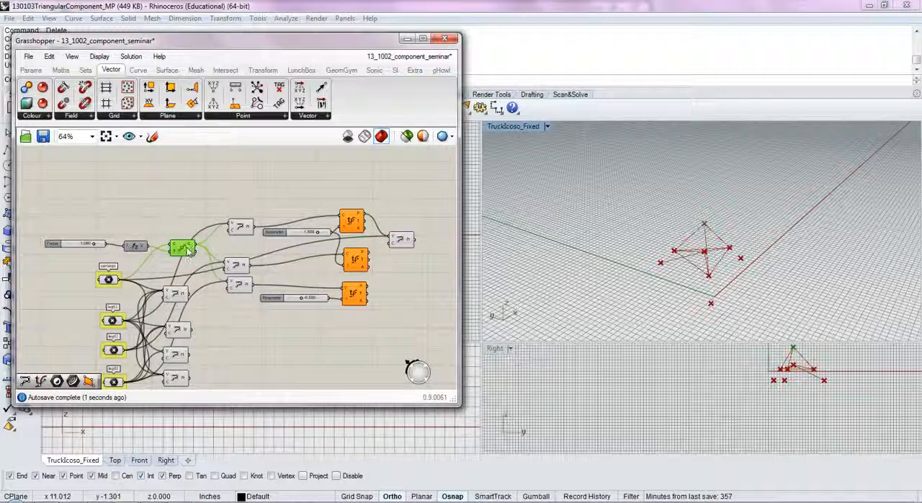
pyautogui.click(93, 245)
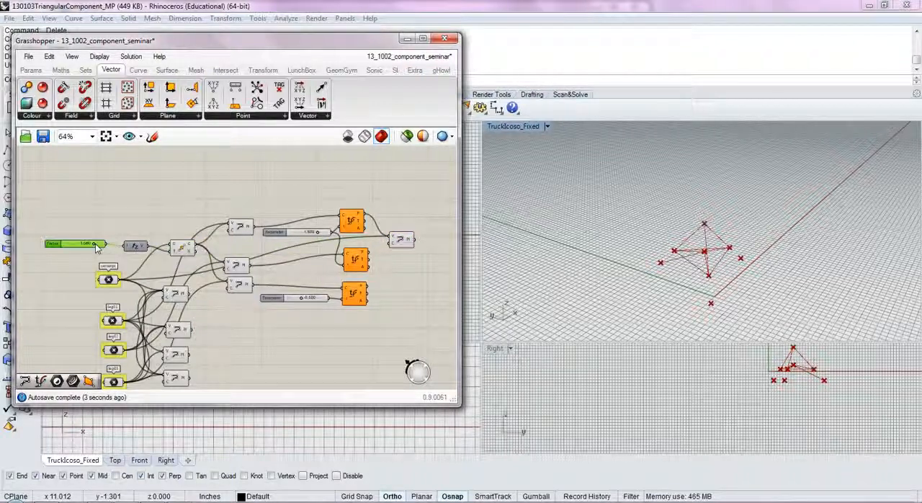
pyautogui.moveTo(98, 246)
pyautogui.mouseDown()
pyautogui.moveTo(79, 245)
pyautogui.moveTo(93, 246)
pyautogui.mouseUp()
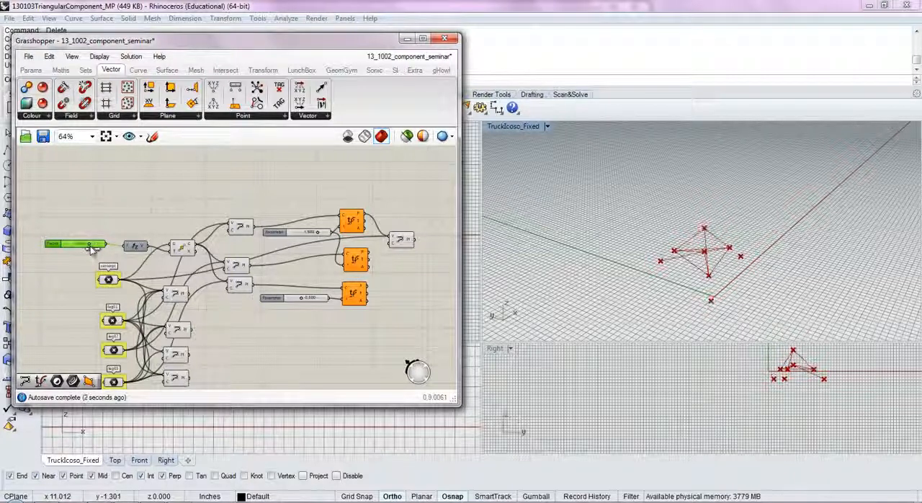
pyautogui.moveTo(195, 248); pyautogui.dragTo(391, 240)
pyautogui.click(402, 272)
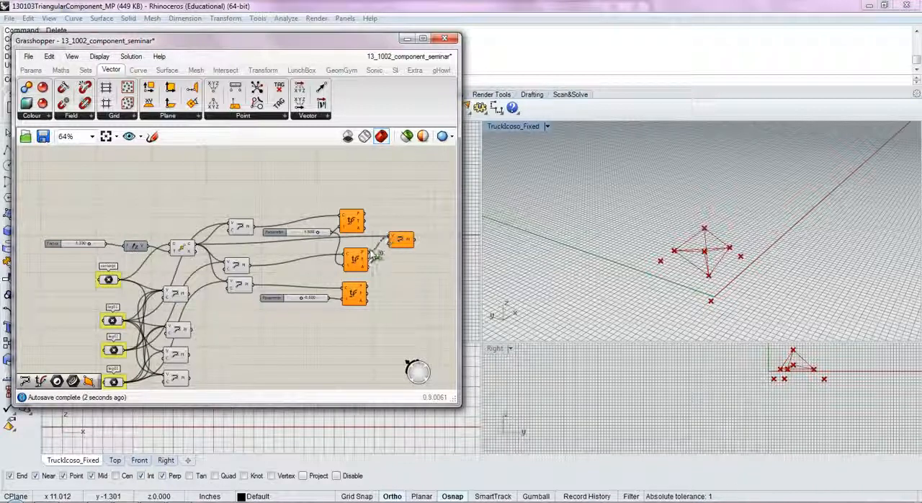
# - Move the new PolyLine above the Evaluate Curve components and raise the shared Parameter slider to about 1.813
pyautogui.moveTo(398, 238); pyautogui.dragTo(404, 202)
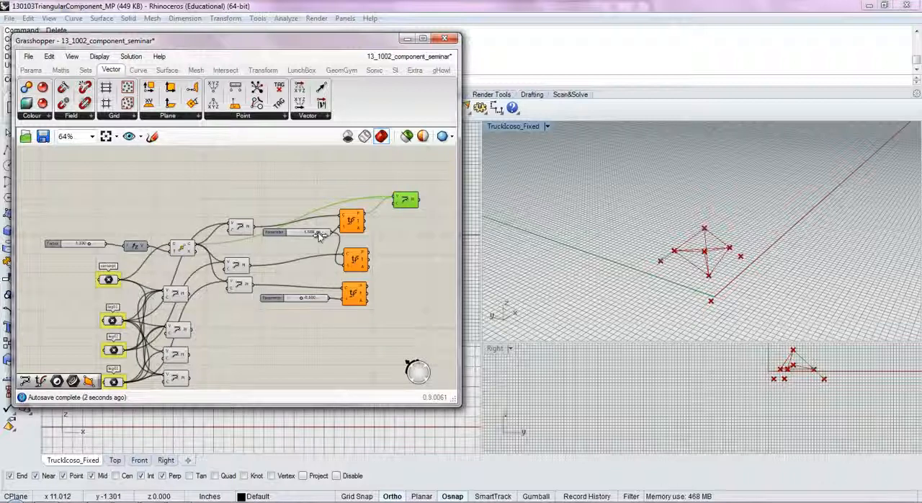
pyautogui.moveTo(314, 235); pyautogui.dragTo(317, 235)
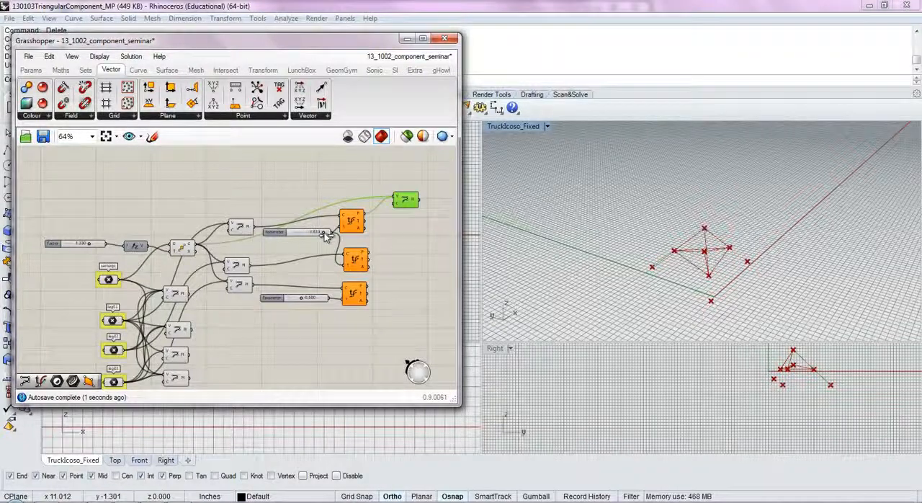
pyautogui.moveTo(679, 289); pyautogui.dragTo(724, 248, button='right')
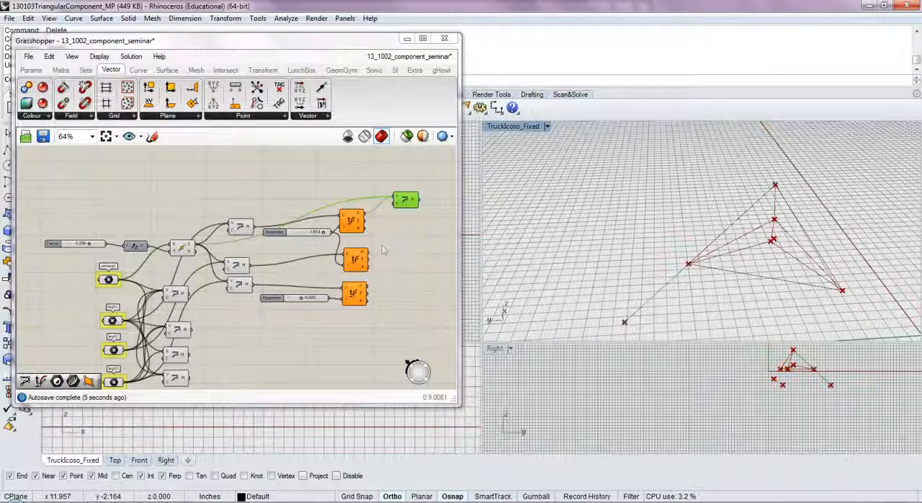
# - Turn off the preview of the four original leg polylines and the three polylines feeding the Evaluate Curve components
pyautogui.moveTo(223, 290); pyautogui.dragTo(226, 246, button='right')
pyautogui.moveTo(203, 358); pyautogui.dragTo(156, 247)
pyautogui.middleClick(165, 242)
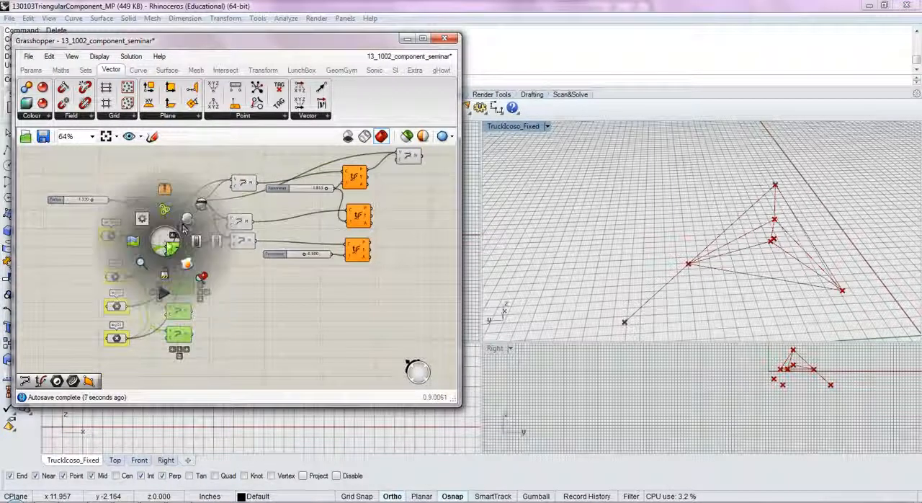
pyautogui.click(201, 210)
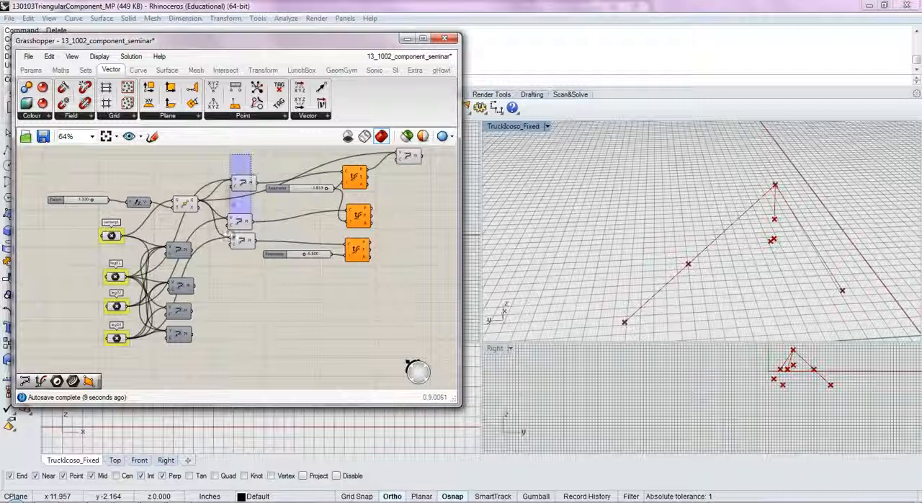
pyautogui.middleClick(247, 232)
pyautogui.click(284, 199)
# - Copy the new PolyLine twice and feed the copies with the second and third Evaluate Curve points plus the moved centre point
pyautogui.click(296, 293)
pyautogui.moveTo(392, 200); pyautogui.dragTo(337, 245, button='right')
pyautogui.click(352, 206)
pyautogui.moveTo(353, 206)
pyautogui.keyDown('alt'); pyautogui.mouseDown()
pyautogui.moveTo(351, 268)
pyautogui.moveTo(338, 257)
pyautogui.mouseUp(); pyautogui.keyUp('alt')
pyautogui.keyDown('ctrl'); pyautogui.moveTo(311, 215); pyautogui.dragTo(349, 289); pyautogui.keyUp('ctrl')
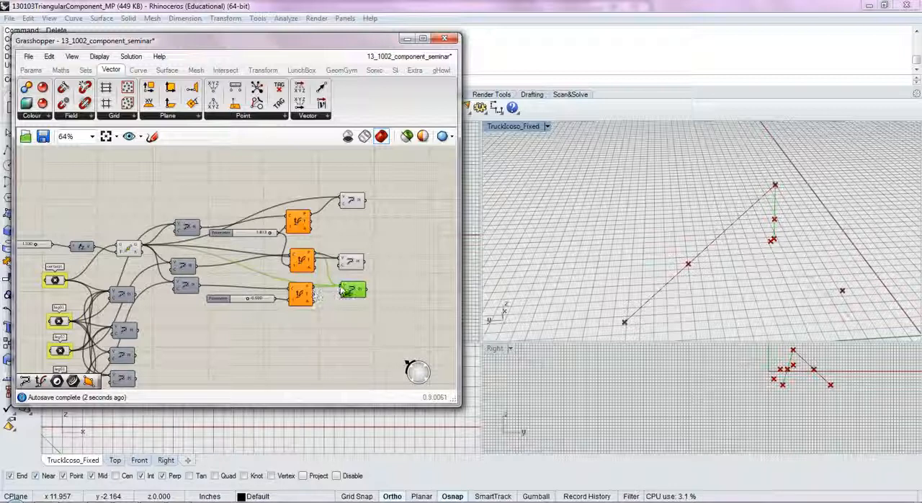
pyautogui.click(371, 294)
pyautogui.moveTo(782, 292); pyautogui.dragTo(641, 266, button='right')
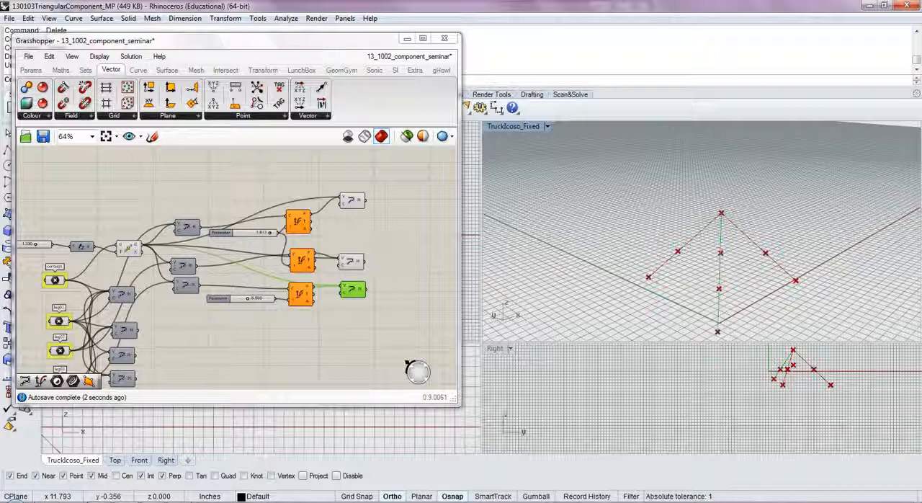
# - Set the shared Parameter slider of the first two Evaluate Curve components to 1.5, keeping its domain settings
pyautogui.moveTo(269, 232); pyautogui.dragTo(267, 234)
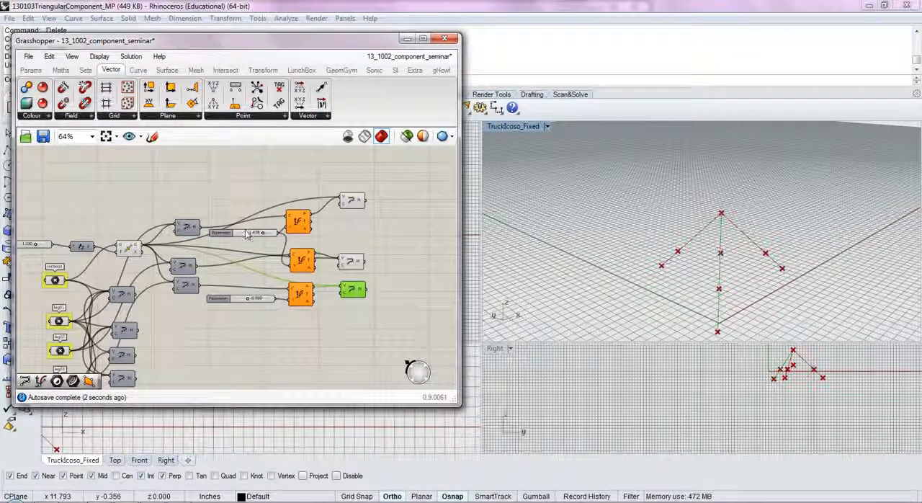
pyautogui.doubleClick(247, 234)
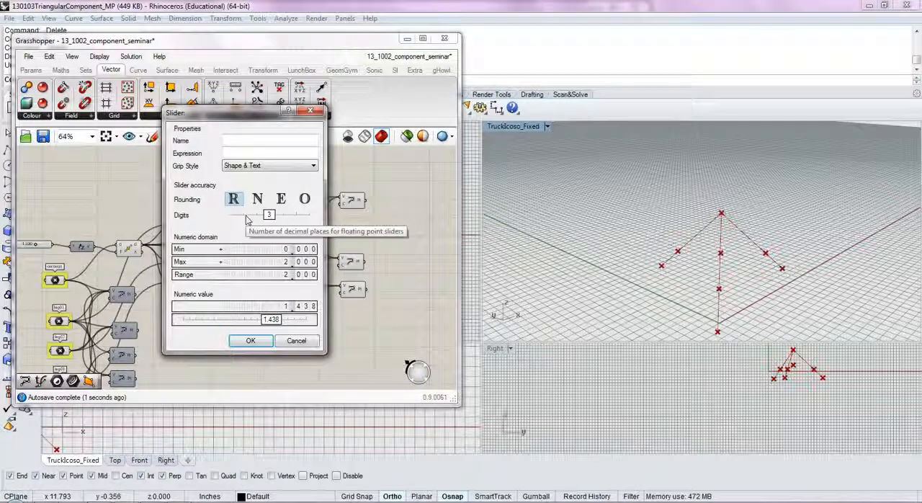
pyautogui.click(250, 340)
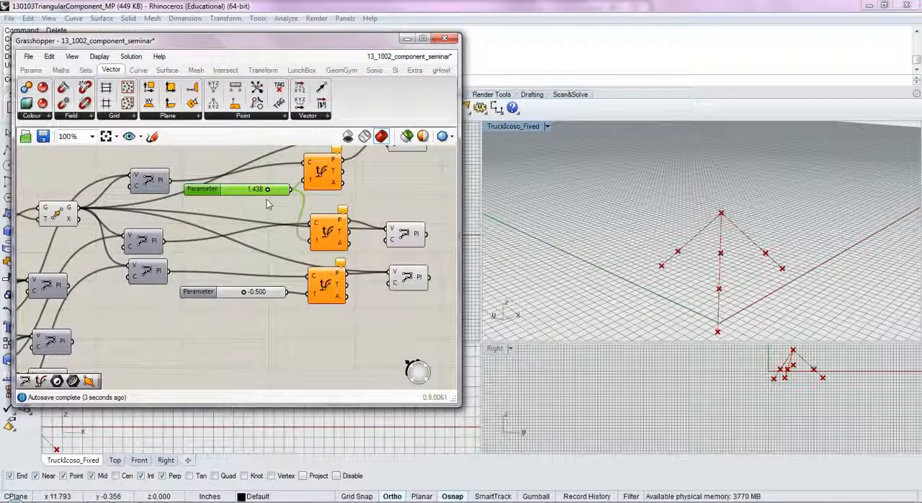
pyautogui.click(253, 189)
pyautogui.write('1.5')
pyautogui.press('Return')
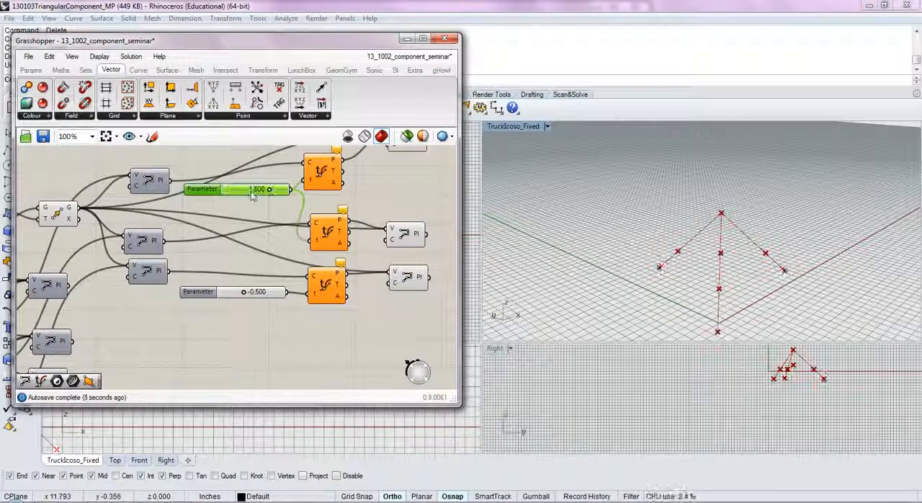
# - Add a fourth PolyLine component beyond the three that draw the component's legs
pyautogui.click(235, 351)
pyautogui.moveTo(308, 316); pyautogui.dragTo(260, 327, button='right')
pyautogui.scroll(-2, 259, 327)
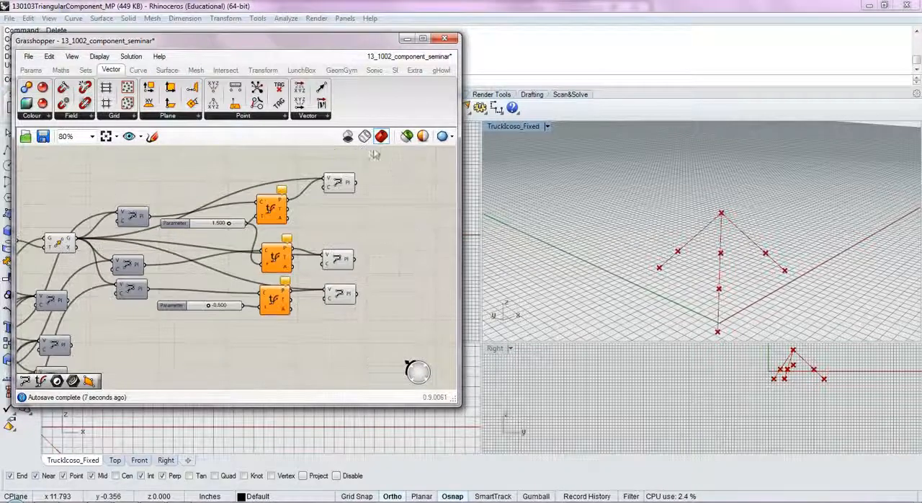
pyautogui.click(341, 293)
pyautogui.click(343, 261)
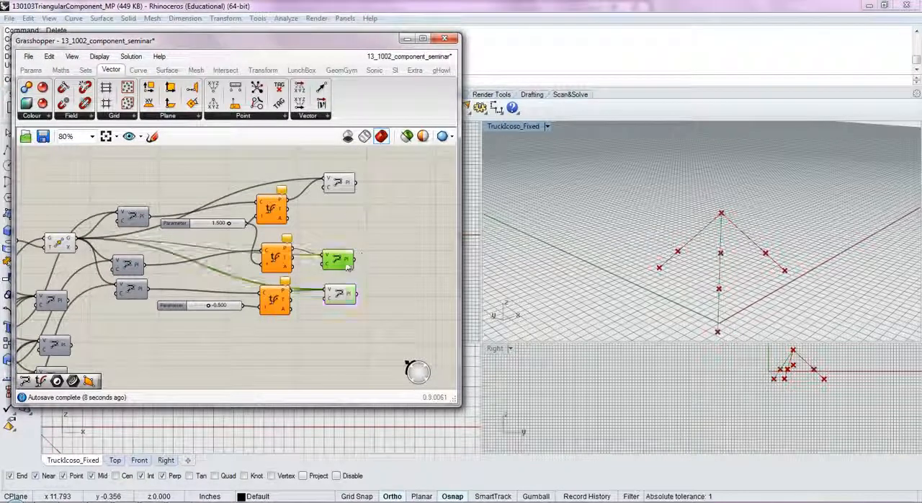
pyautogui.click(341, 187)
pyautogui.click(330, 221)
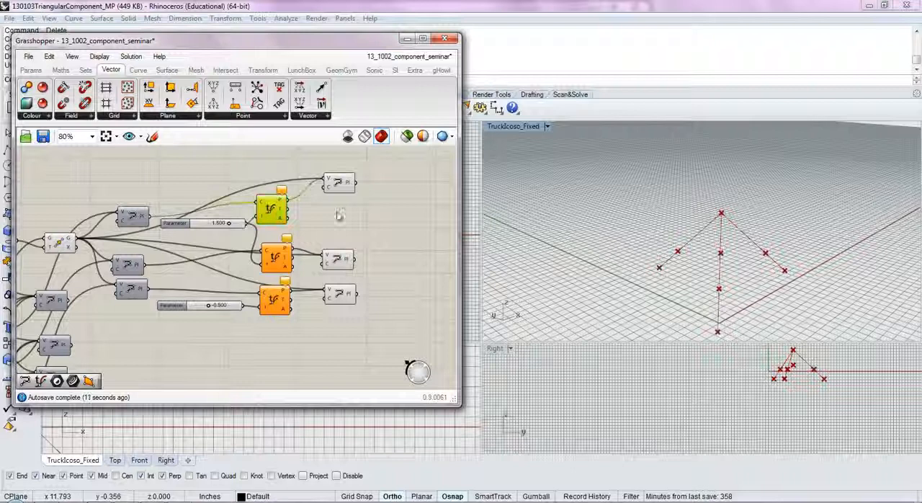
pyautogui.doubleClick(386, 234)
pyautogui.write('pol')
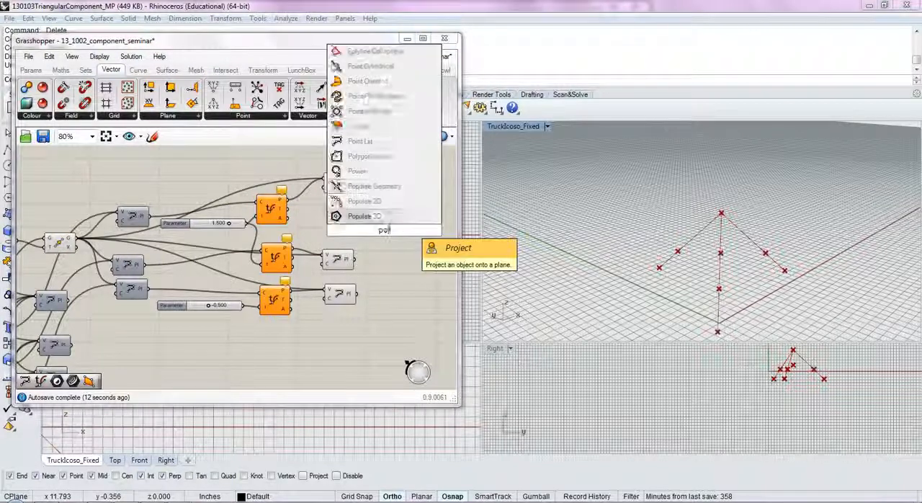
pyautogui.click(384, 141)
pyautogui.moveTo(376, 234); pyautogui.dragTo(405, 227)
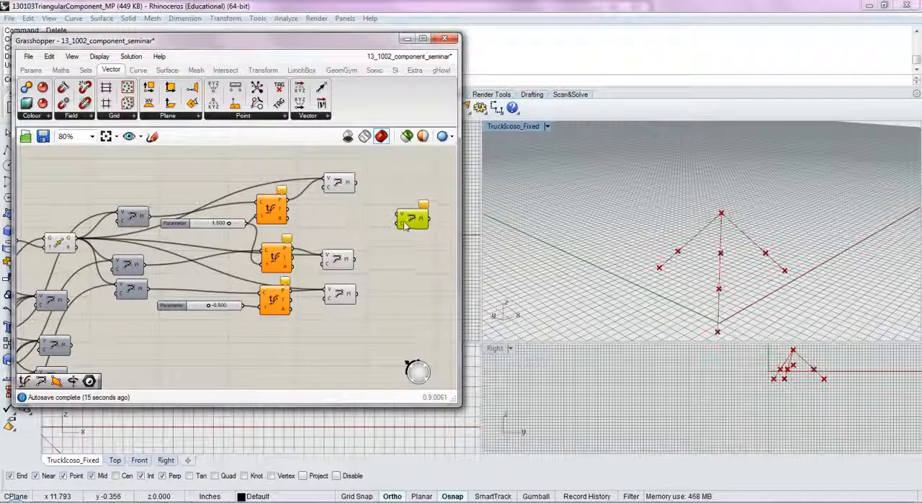
# - Connect the point outputs of all three Evaluate Curve components to the fourth PolyLine's vertices
pyautogui.click(338, 183)
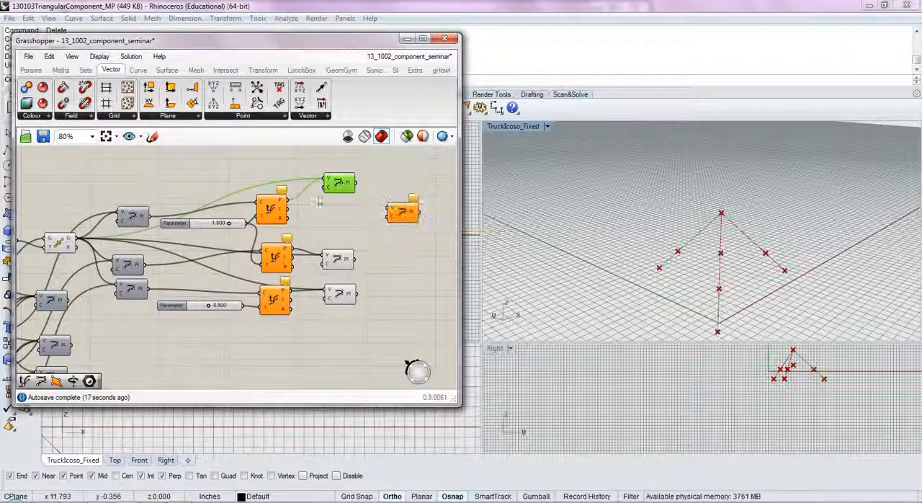
pyautogui.click(278, 211)
pyautogui.moveTo(350, 214); pyautogui.dragTo(386, 210)
pyautogui.moveTo(296, 258); pyautogui.dragTo(395, 211)
pyautogui.moveTo(297, 295); pyautogui.dragTo(386, 210)
pyautogui.click(405, 256)
# - Close the fourth PolyLine by setting its C input to True
pyautogui.scroll(3, 396, 224)
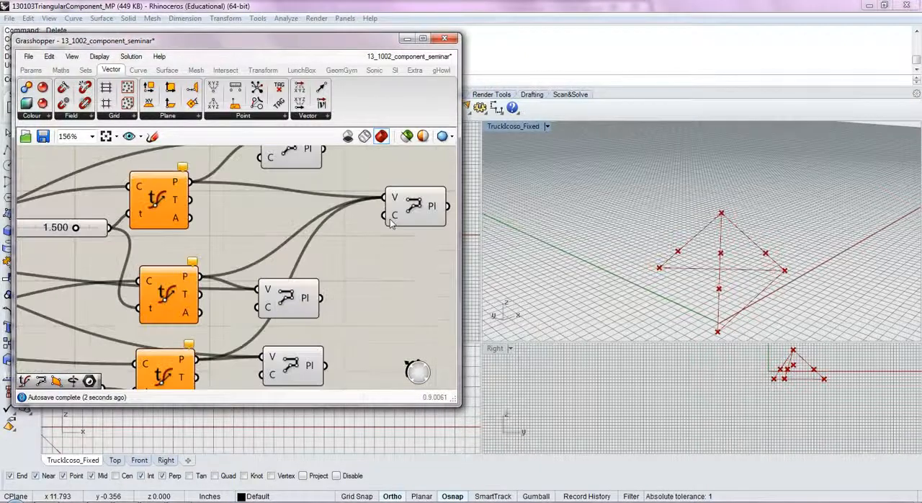
pyautogui.rightClick(395, 220)
pyautogui.moveTo(439, 327)
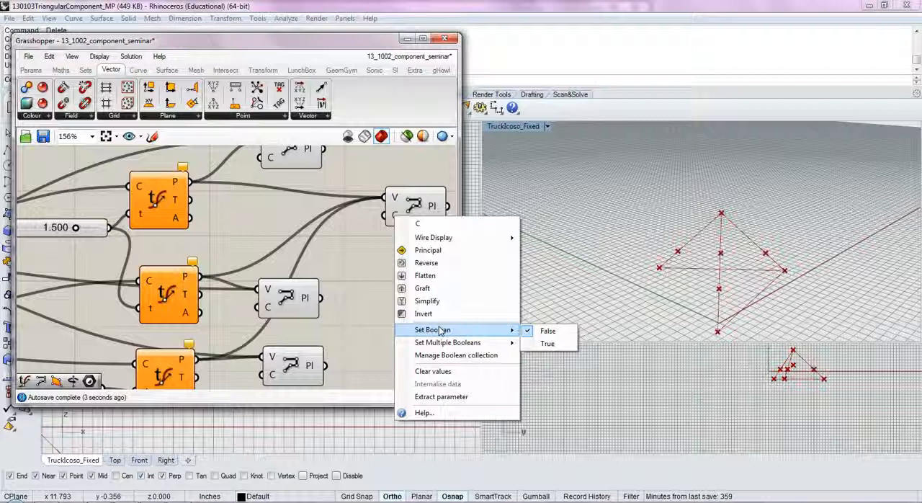
pyautogui.click(546, 340)
# - Move the closed PolyLine below the others and line up the three leg PolyLine components beside the Evaluate Curve components
pyautogui.click(415, 207)
pyautogui.scroll(-3, 416, 206)
pyautogui.moveTo(416, 207); pyautogui.dragTo(373, 319)
pyautogui.moveTo(390, 234); pyautogui.dragTo(359, 248)
pyautogui.click(389, 281)
pyautogui.click(382, 307)
pyautogui.moveTo(389, 260); pyautogui.dragTo(364, 264, button='right')
pyautogui.moveTo(738, 322); pyautogui.dragTo(763, 296, button='right')
# - Set the upper Parameter slider feeding the Evaluate Curve components to 1.5
pyautogui.moveTo(214, 216); pyautogui.dragTo(224, 246)
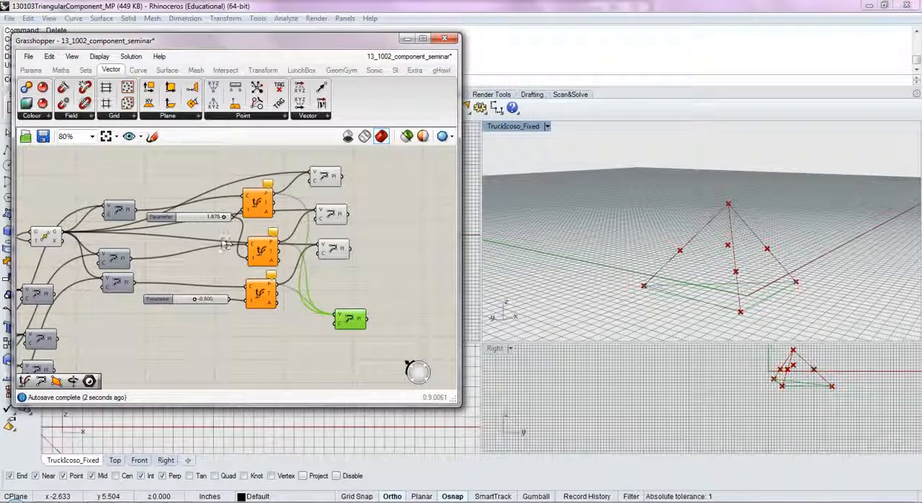
pyautogui.click(196, 219)
pyautogui.doubleClick(196, 220)
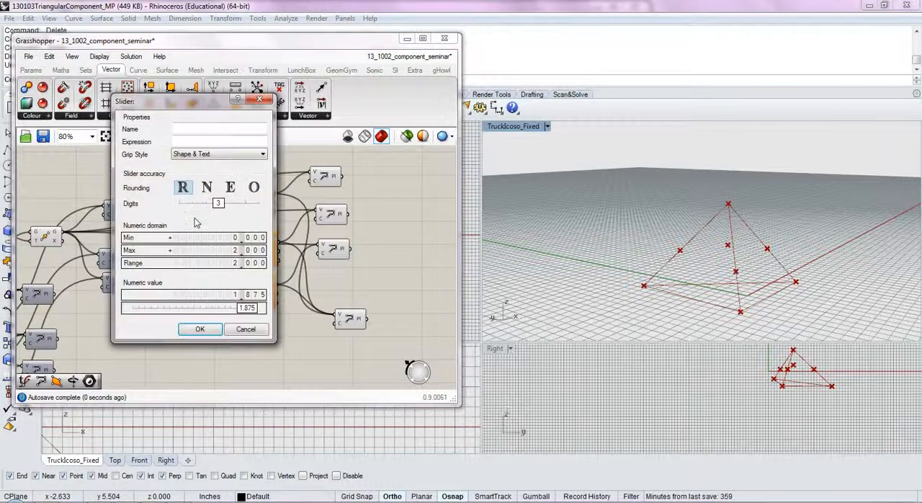
pyautogui.click(246, 328)
pyautogui.scroll(5, 190, 209)
pyautogui.doubleClick(187, 206)
pyautogui.press('BackSpace')
pyautogui.write('1.5')
pyautogui.click(246, 206)
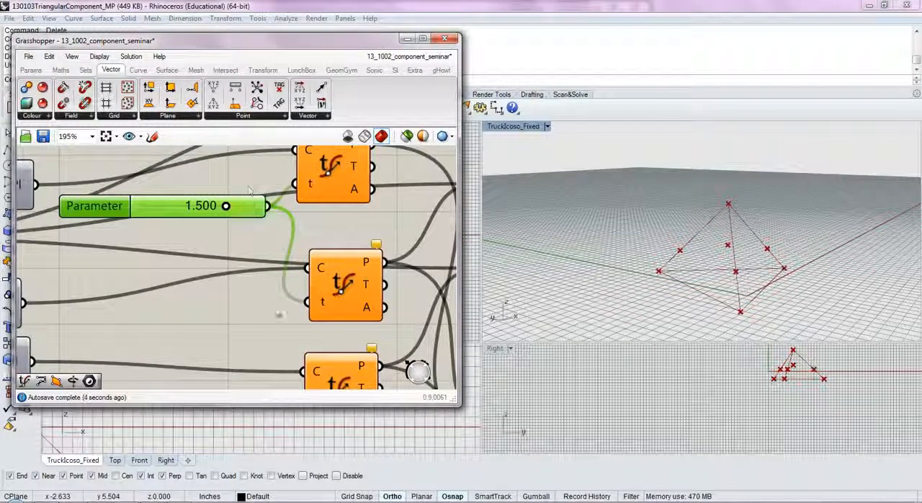
pyautogui.click(273, 293)
pyautogui.moveTo(556, 324); pyautogui.dragTo(752, 323, button='right')
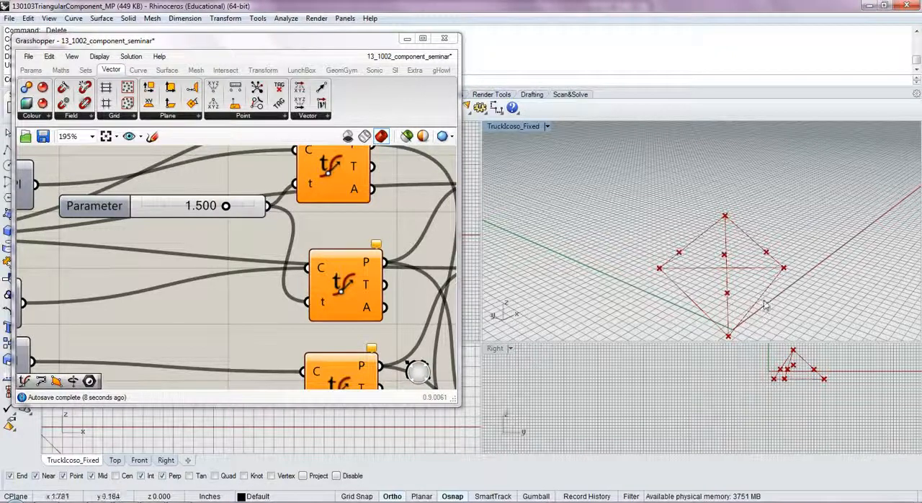
# - Add a Point On Curve component, connect the closed PolyLine's output to it and set it to 0.34
pyautogui.scroll(-5, 412, 371)
pyautogui.moveTo(317, 348); pyautogui.dragTo(298, 321)
pyautogui.click(331, 304)
pyautogui.moveTo(353, 325); pyautogui.dragTo(326, 294, button='right')
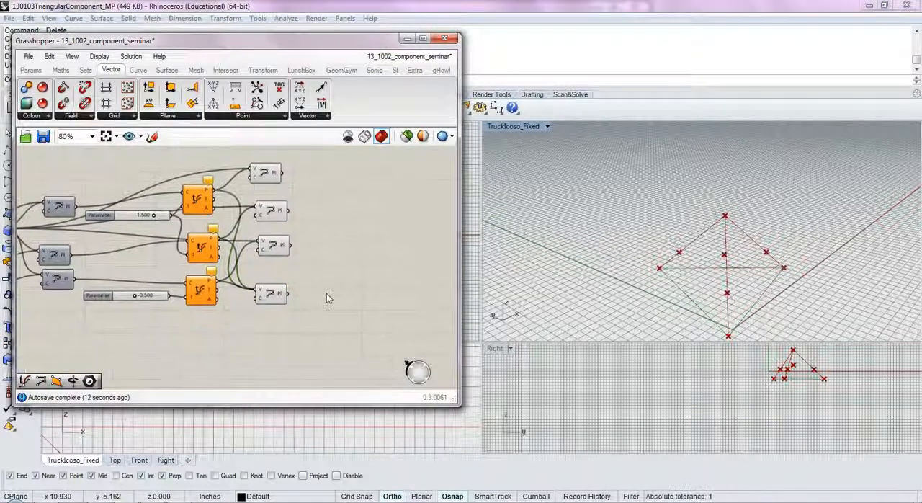
pyautogui.doubleClick(327, 294)
pyautogui.write('poin')
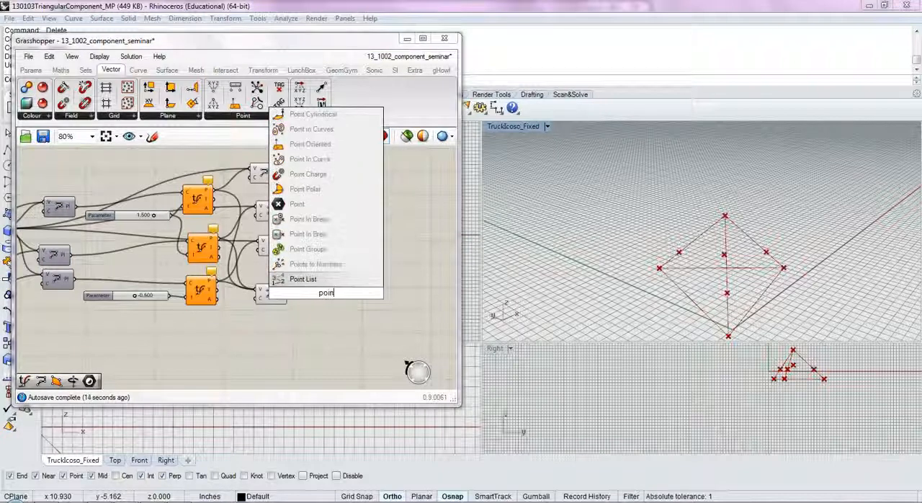
pyautogui.write('toncur')
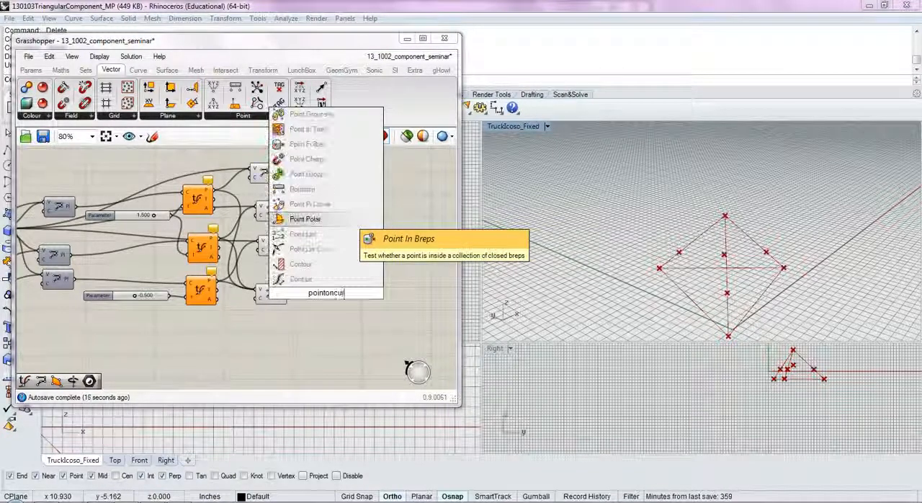
pyautogui.click(310, 248)
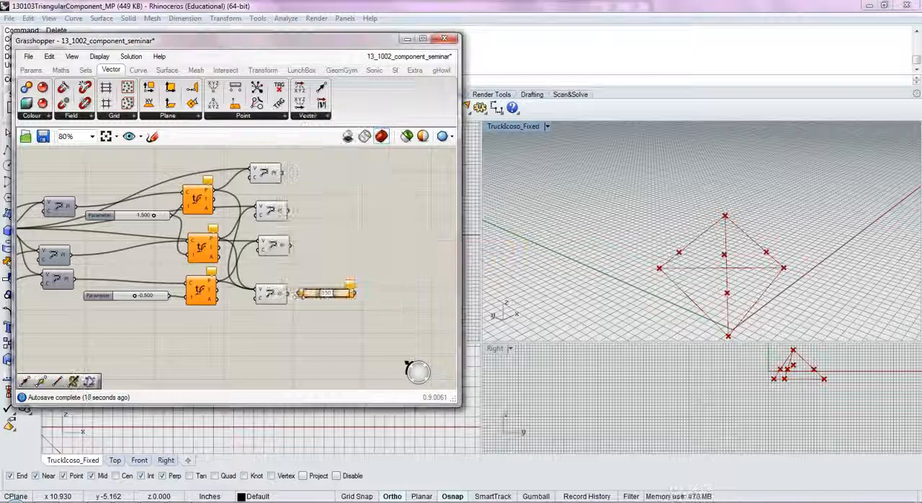
pyautogui.moveTo(335, 306)
pyautogui.mouseDown()
pyautogui.moveTo(338, 314)
pyautogui.moveTo(323, 310)
pyautogui.mouseUp()
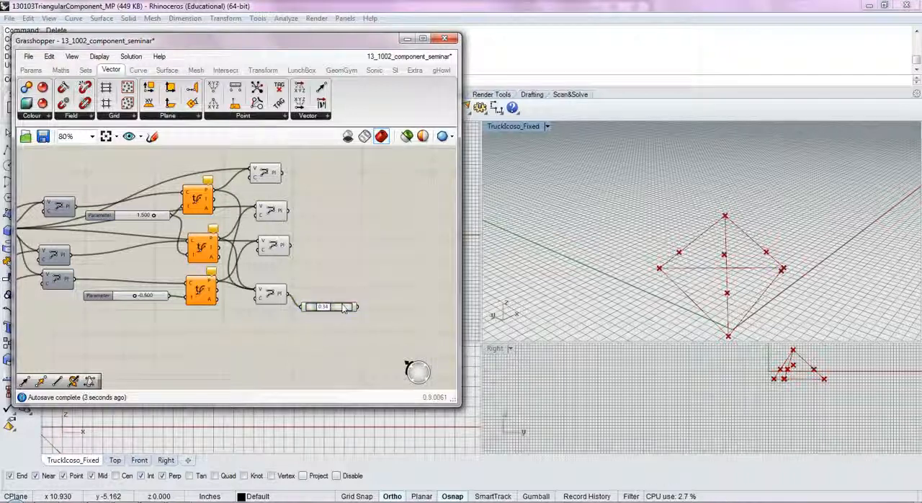
# - Add a Rotate 3D component beside the Point On Curve component
pyautogui.moveTo(419, 303); pyautogui.dragTo(387, 303, button='right')
pyautogui.doubleClick(387, 293)
pyautogui.write('rot')
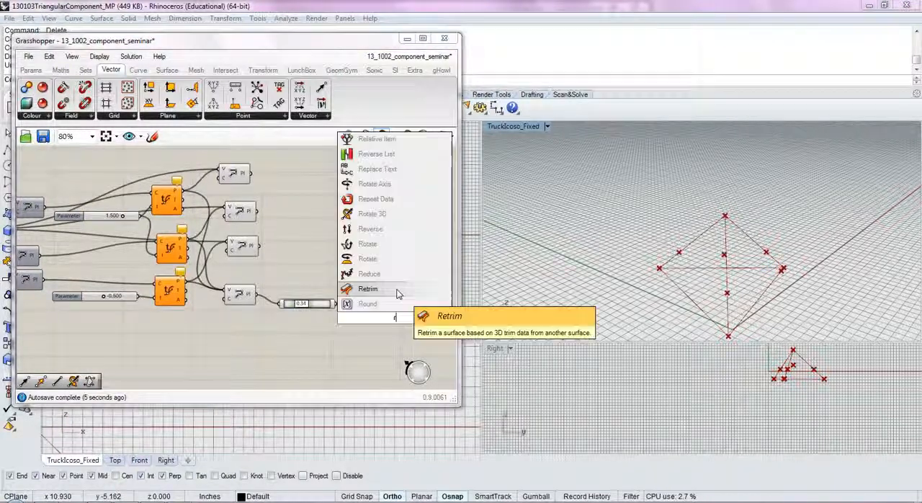
pyautogui.click(410, 274)
pyautogui.scroll(1, 394, 317)
pyautogui.moveTo(394, 317); pyautogui.dragTo(377, 312)
pyautogui.scroll(-1, 376, 313)
# - Add a Geometry parameter and connect the outputs of all four PolyLine components to it
pyautogui.moveTo(276, 163); pyautogui.dragTo(227, 296)
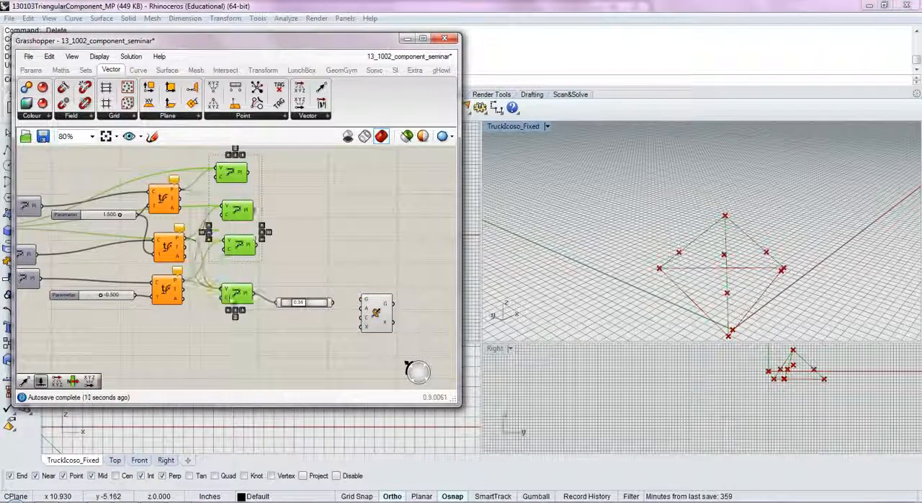
pyautogui.doubleClick(309, 222)
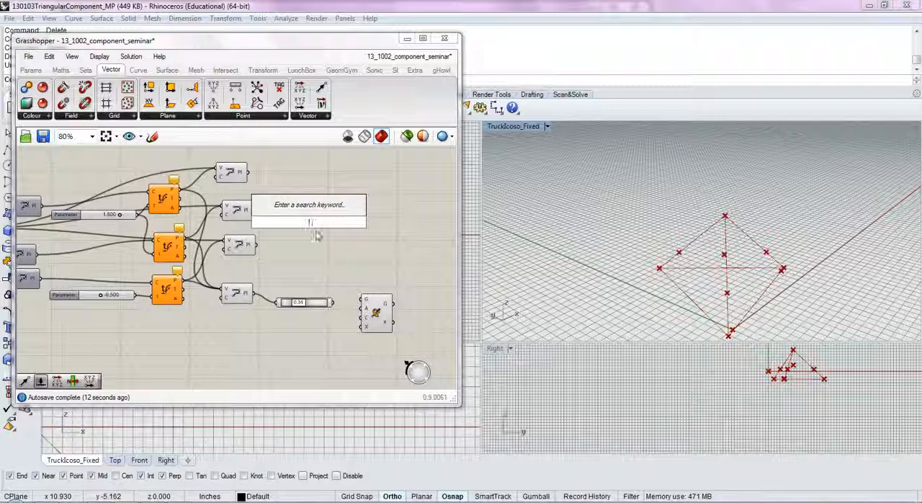
pyautogui.write('geo')
pyautogui.press('Return')
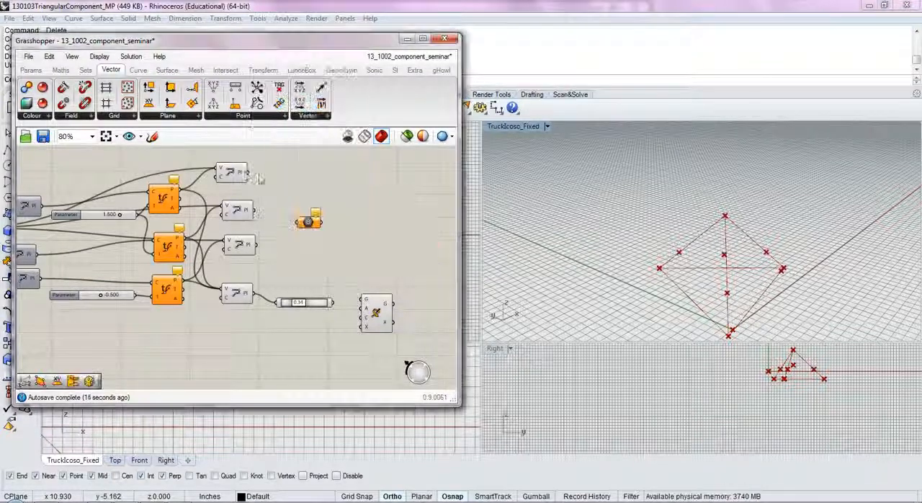
pyautogui.moveTo(268, 196); pyautogui.dragTo(295, 223)
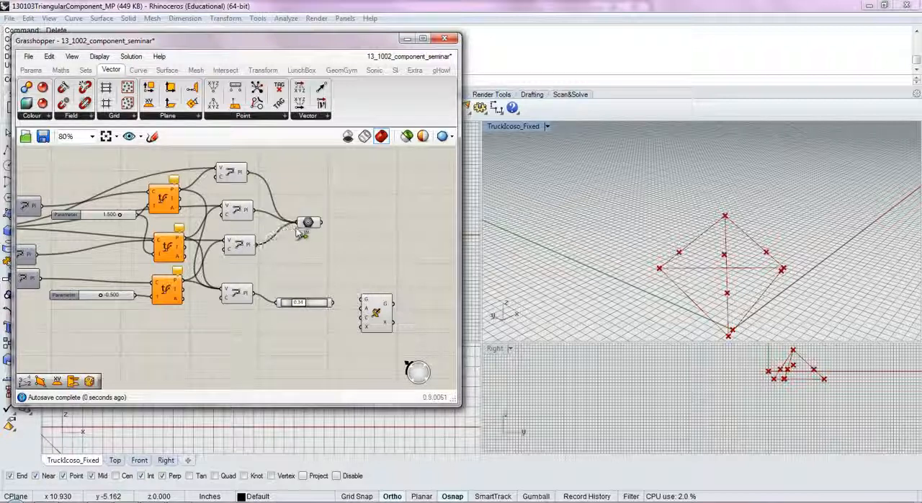
# - Connect the Geometry parameter to Rotate 3D's G input and the Point On Curve output to its C input
pyautogui.keyDown('shift'); pyautogui.moveTo(306, 237); pyautogui.dragTo(348, 265); pyautogui.keyUp('shift')
pyautogui.moveTo(362, 302); pyautogui.dragTo(365, 301)
pyautogui.moveTo(376, 314); pyautogui.dragTo(389, 283)
pyautogui.moveTo(631, 245); pyautogui.dragTo(582, 269, button='right')
pyautogui.moveTo(334, 302); pyautogui.dragTo(374, 285)
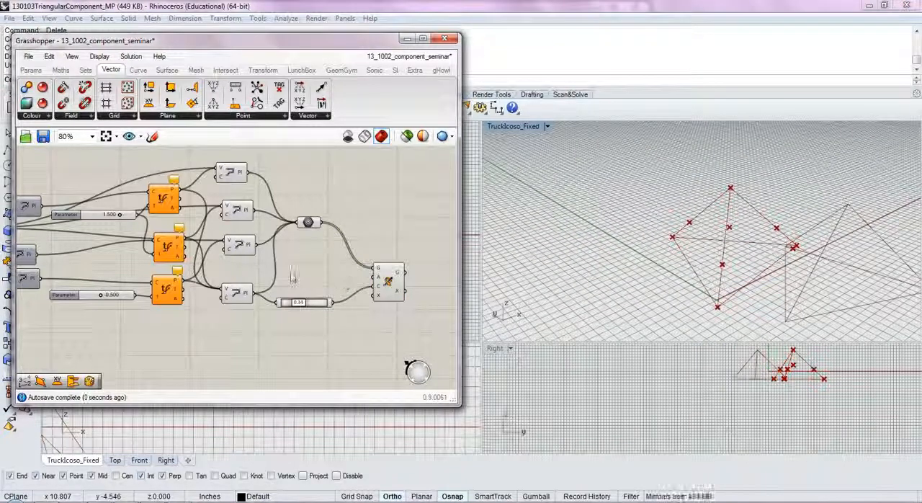
# - Copy the Degrees slider and Radians component from the earlier rotation definition over to the new Rotate 3D component
pyautogui.scroll(-8, 290, 282)
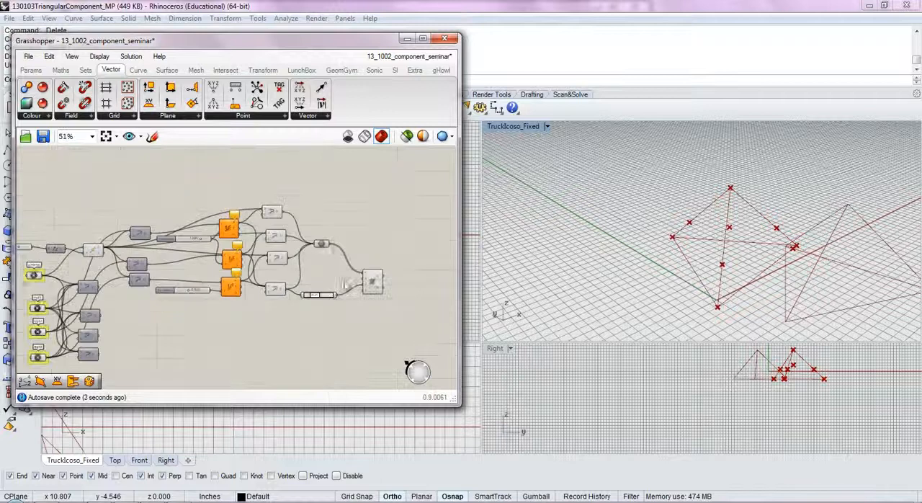
pyautogui.scroll(10, 281, 272)
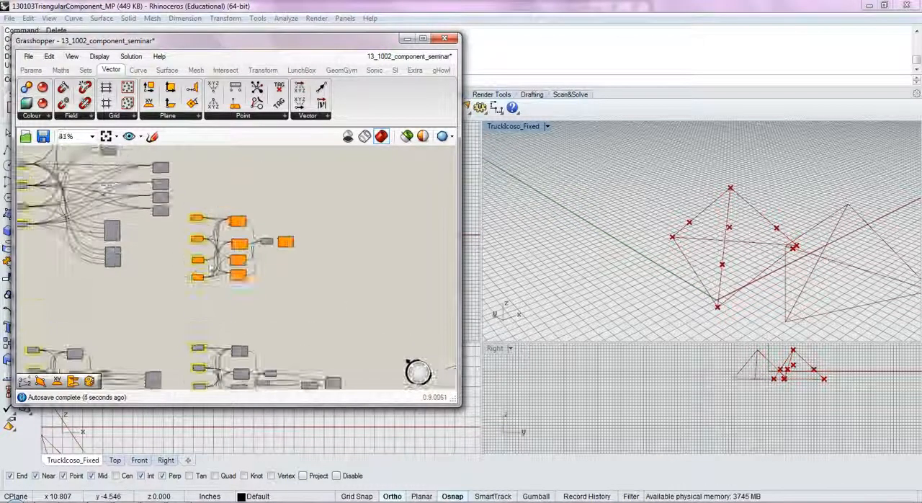
pyautogui.click(292, 296)
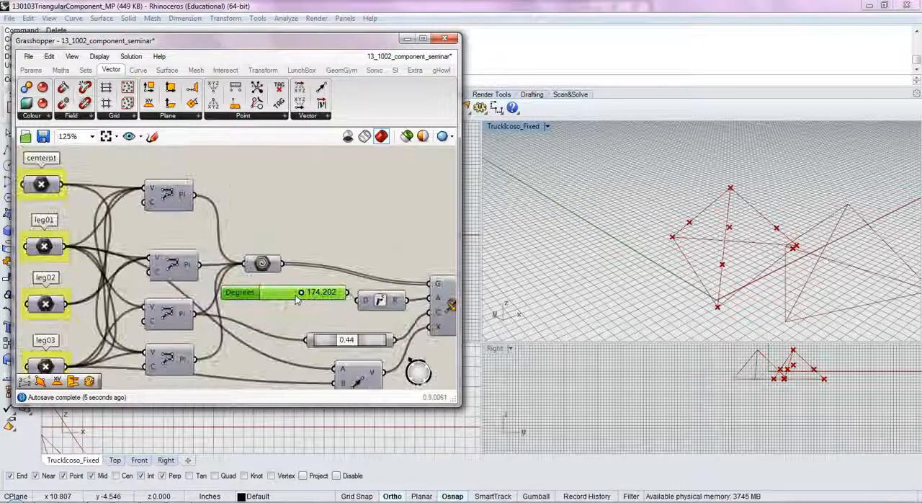
pyautogui.keyDown('shift'); pyautogui.click(378, 301); pyautogui.keyUp('shift')
pyautogui.scroll(-5, 377, 301)
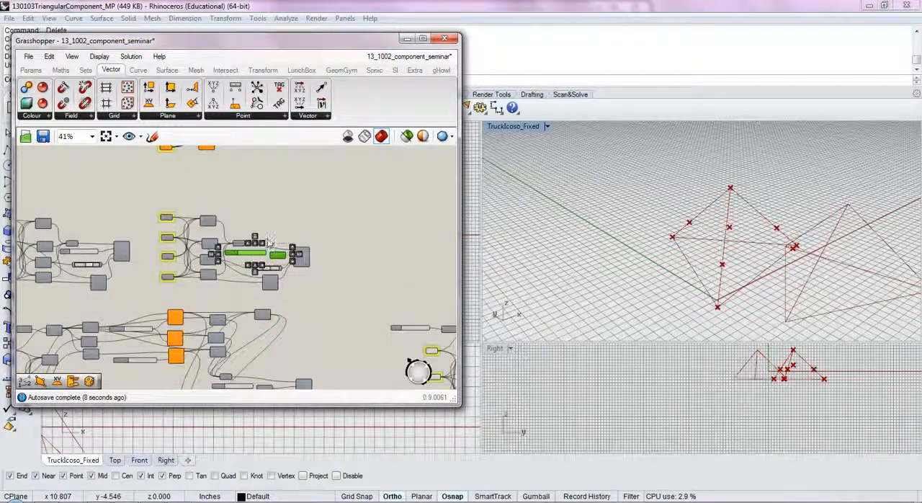
pyautogui.moveTo(320, 295); pyautogui.dragTo(364, 342)
pyautogui.moveTo(364, 342); pyautogui.dragTo(128, 247, button='right')
pyautogui.scroll(-2, 128, 246)
pyautogui.moveTo(127, 246); pyautogui.dragTo(333, 273)
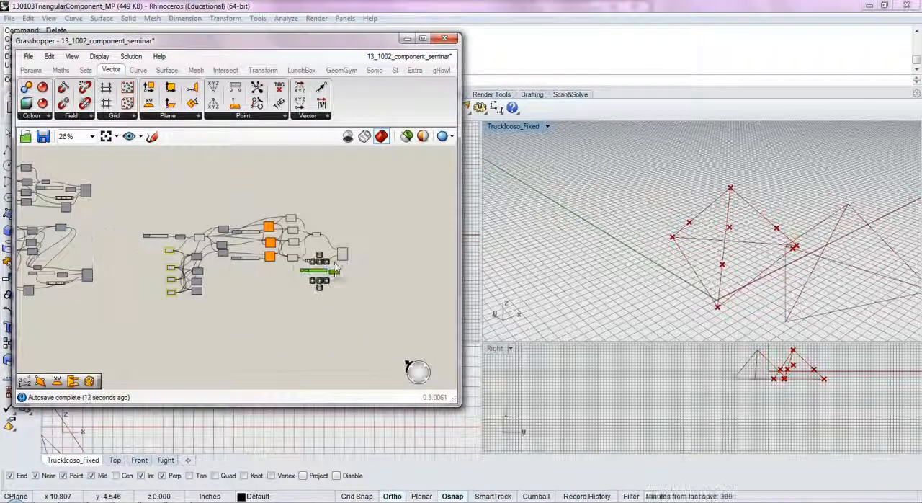
# - Place the copied Degrees slider and Radians component before Rotate 3D and connect the R output to its A input
pyautogui.scroll(6, 335, 258)
pyautogui.moveTo(333, 311); pyautogui.dragTo(296, 238)
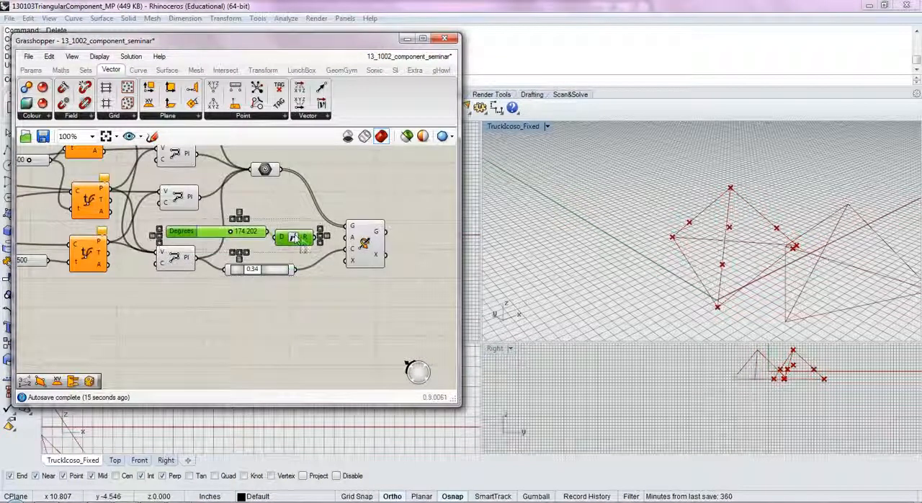
pyautogui.scroll(1, 308, 240)
pyautogui.click(324, 245)
pyautogui.moveTo(352, 247); pyautogui.dragTo(356, 237)
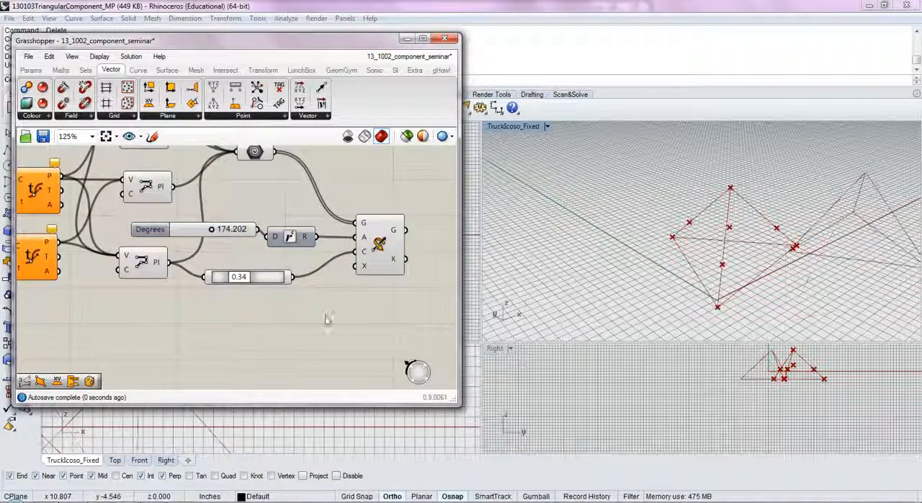
pyautogui.moveTo(328, 288); pyautogui.dragTo(321, 318, button='right')
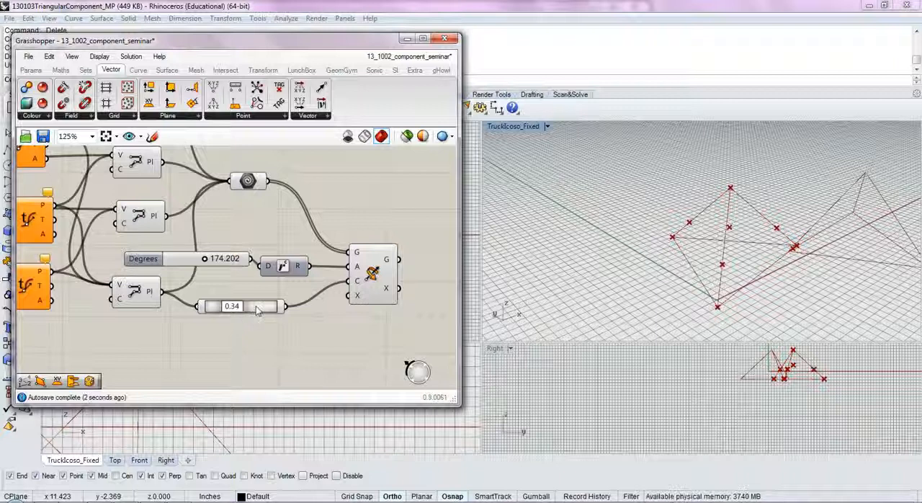
# - Examine which corner point of the base each Evaluate Curve component produces by selecting them one after another
pyautogui.moveTo(857, 242); pyautogui.dragTo(803, 272, button='right')
pyautogui.scroll(-3, 360, 274)
pyautogui.click(146, 280)
pyautogui.click(150, 240)
pyautogui.click(144, 189)
pyautogui.click(154, 242)
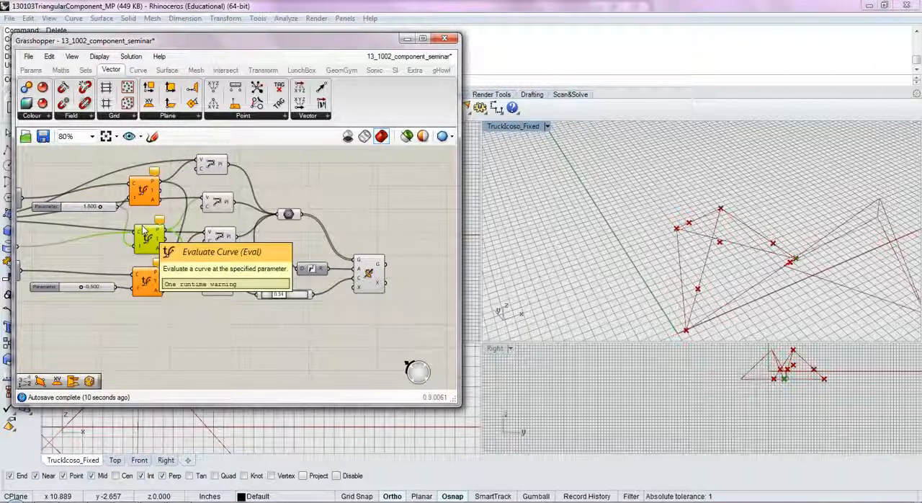
pyautogui.click(152, 271)
pyautogui.click(152, 245)
# - Add a Vector 2Pt component between the second and third Evaluate Curve points and connect its V output to Rotate 3D's X input
pyautogui.doubleClick(251, 320)
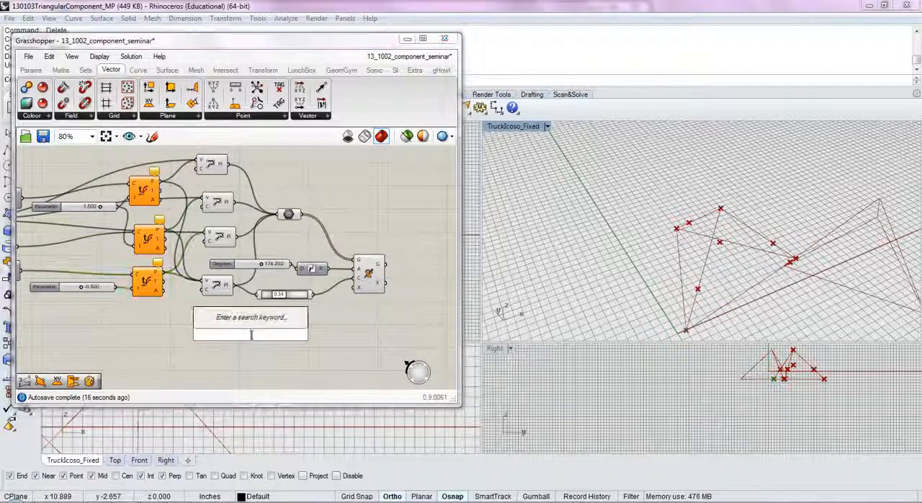
pyautogui.write('vec')
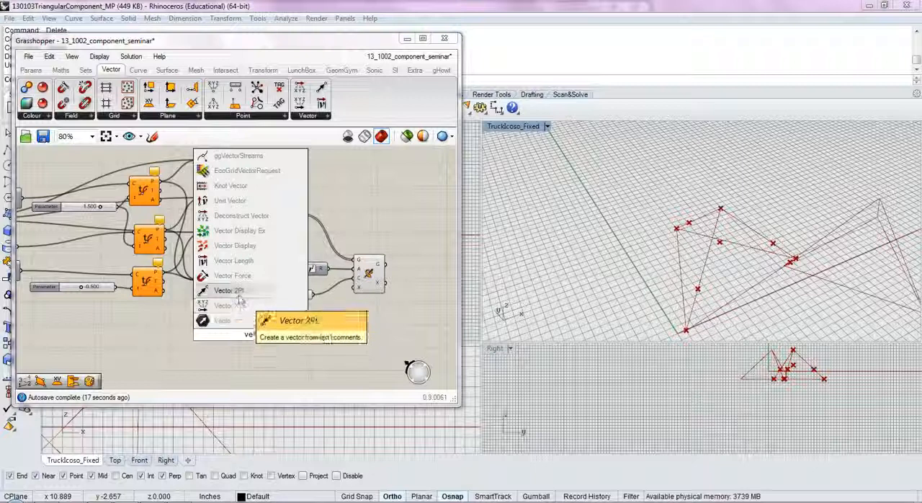
pyautogui.click(231, 305)
pyautogui.moveTo(193, 282); pyautogui.dragTo(237, 331)
pyautogui.moveTo(165, 273); pyautogui.dragTo(189, 302)
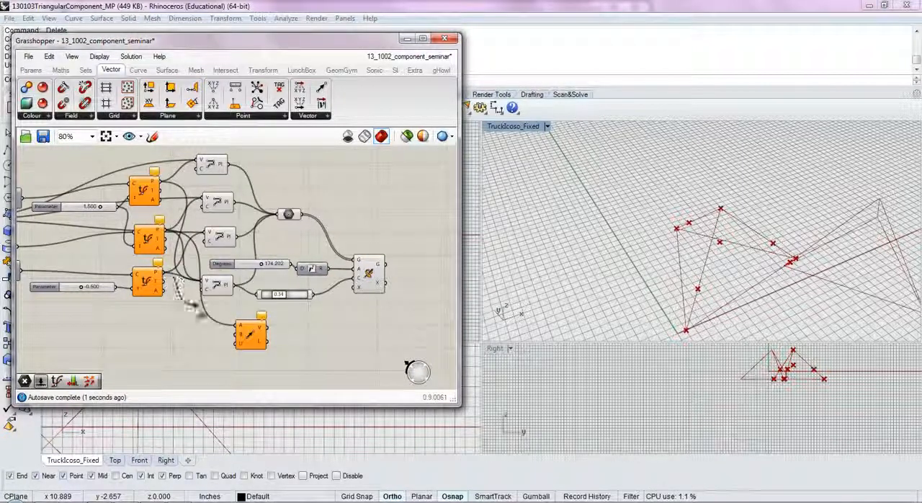
pyautogui.moveTo(234, 341); pyautogui.dragTo(364, 301)
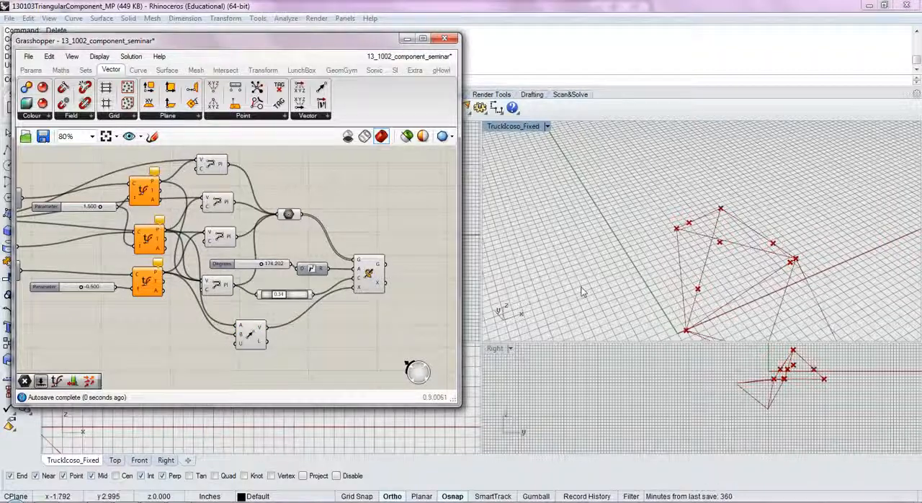
# - Set the Point On Curve component to 0.50 so the rotation centre lies at the curve's midpoint
pyautogui.moveTo(576, 293); pyautogui.dragTo(611, 295, button='right')
pyautogui.moveTo(668, 294); pyautogui.dragTo(419, 302, button='right')
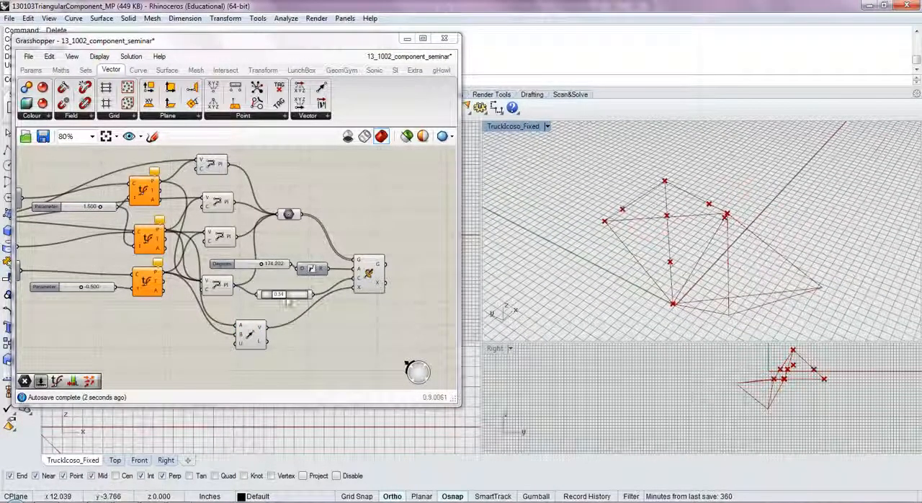
pyautogui.scroll(3, 282, 303)
pyautogui.moveTo(265, 288); pyautogui.dragTo(267, 331)
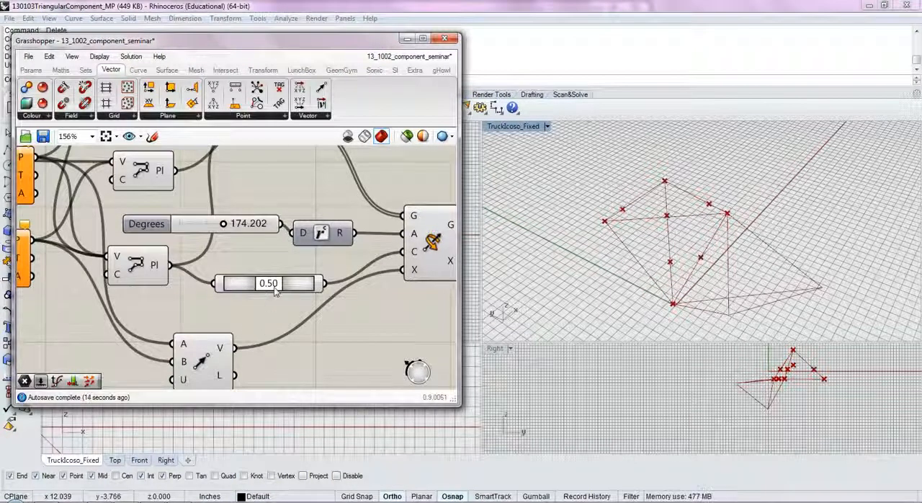
# - Check the Vector 2Pt rotation axis and set the Degrees slider to 204.153
pyautogui.scroll(-2, 273, 286)
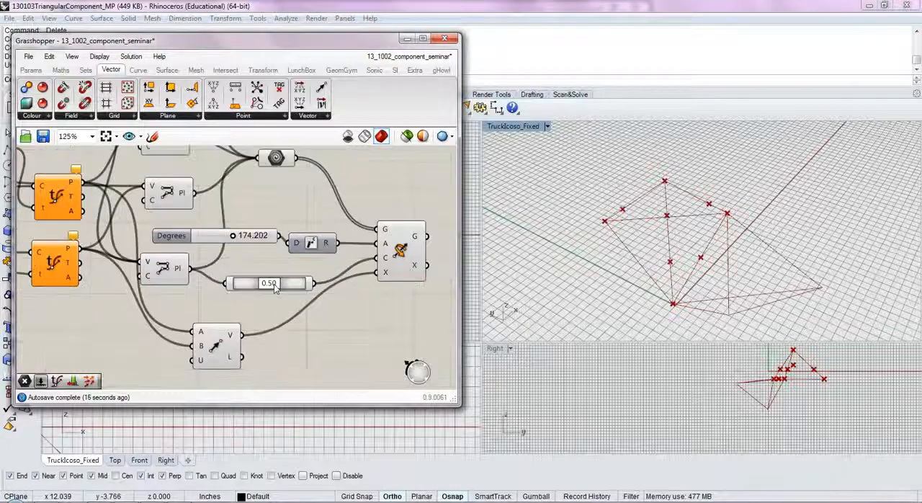
pyautogui.scroll(2, 270, 306)
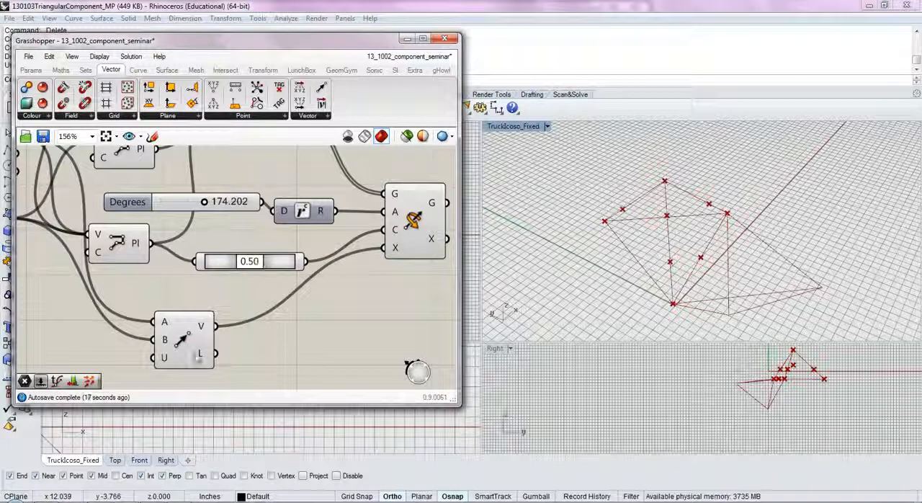
pyautogui.click(209, 352)
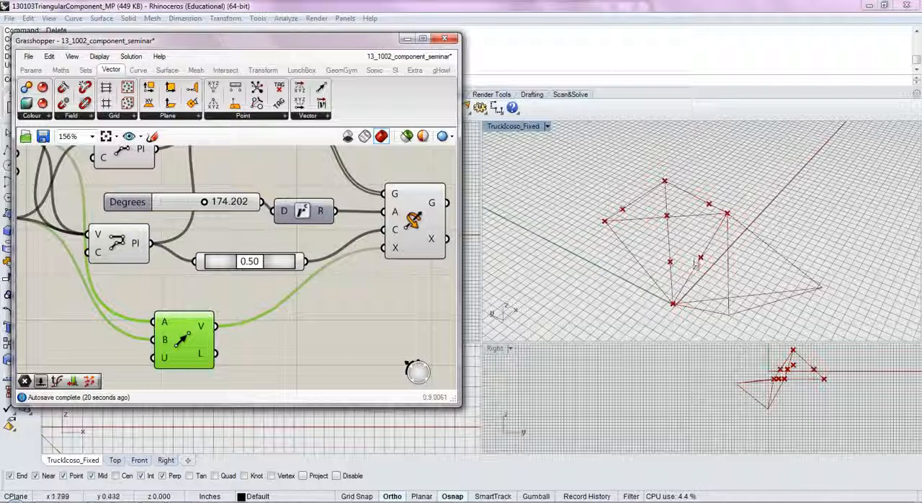
pyautogui.moveTo(351, 283); pyautogui.dragTo(353, 344, button='right')
pyautogui.moveTo(205, 264)
pyautogui.mouseDown()
pyautogui.moveTo(189, 265)
pyautogui.moveTo(212, 266)
pyautogui.mouseUp()
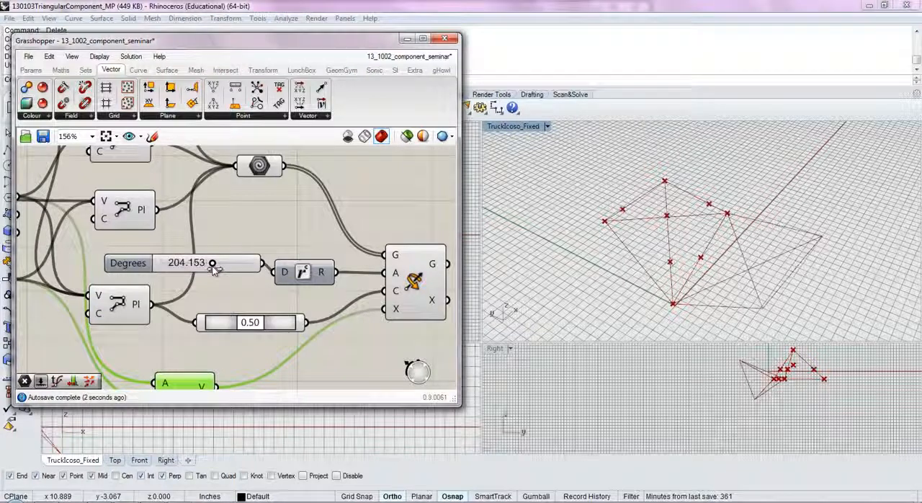
# - Turn off the preview of the four PolyLine components that feed the Geometry parameter
pyautogui.scroll(-3, 231, 273)
pyautogui.moveTo(218, 161); pyautogui.dragTo(153, 286)
pyautogui.press('space')
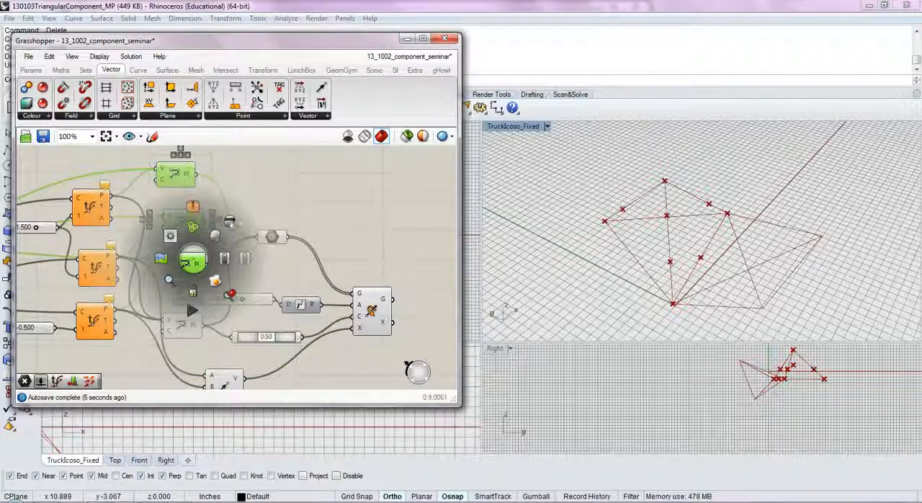
pyautogui.click(229, 221)
pyautogui.click(260, 189)
pyautogui.press('space')
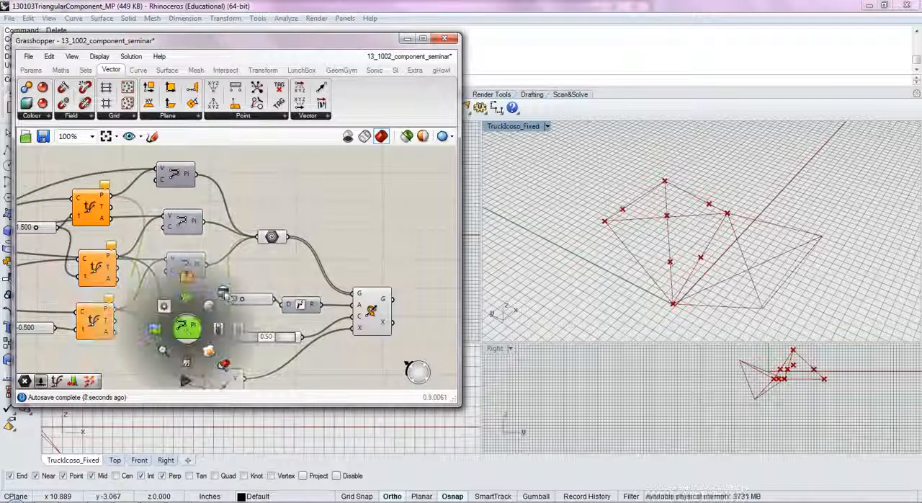
pyautogui.click(225, 293)
# - Turn off the preview of the three Evaluate Curve components
pyautogui.scroll(-1, 224, 292)
pyautogui.moveTo(148, 358); pyautogui.dragTo(121, 223)
pyautogui.middleClick(121, 225)
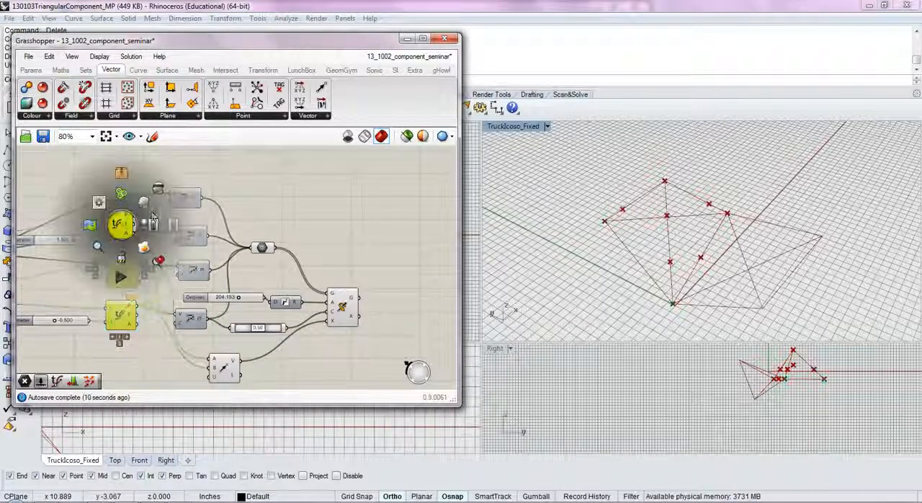
pyautogui.click(152, 221)
# - Hide the preview points of the Move component and the Point On Curve component
pyautogui.scroll(4, 157, 229)
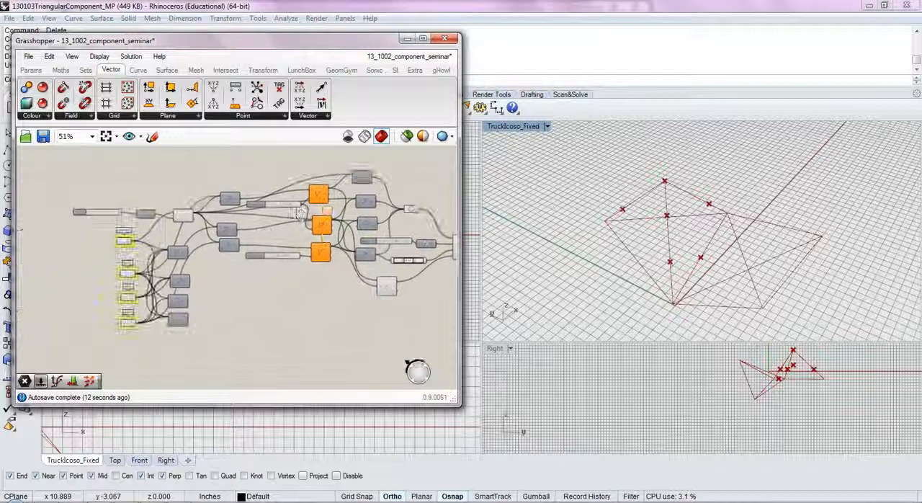
pyautogui.middleClick(191, 219)
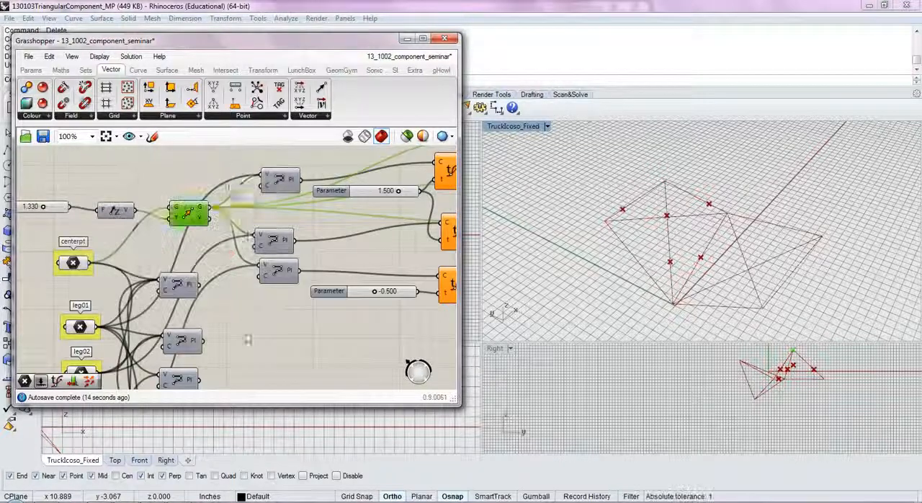
pyautogui.scroll(-3, 339, 315)
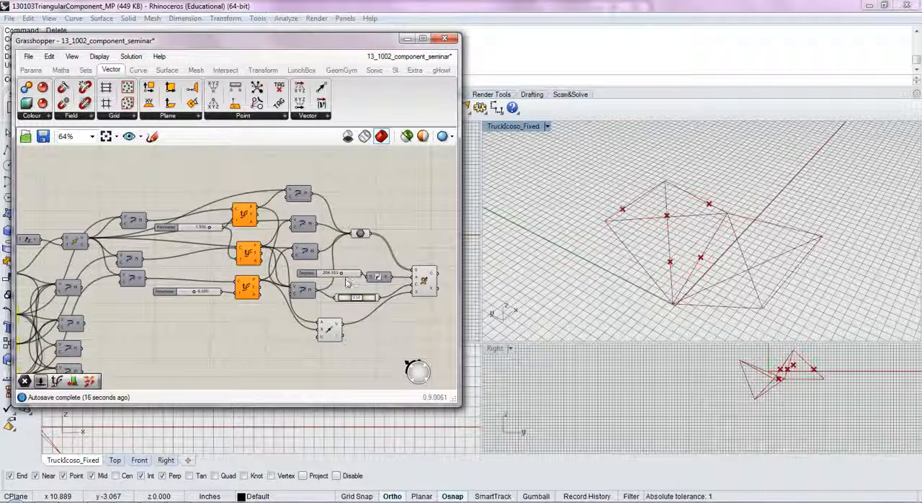
pyautogui.middleClick(349, 301)
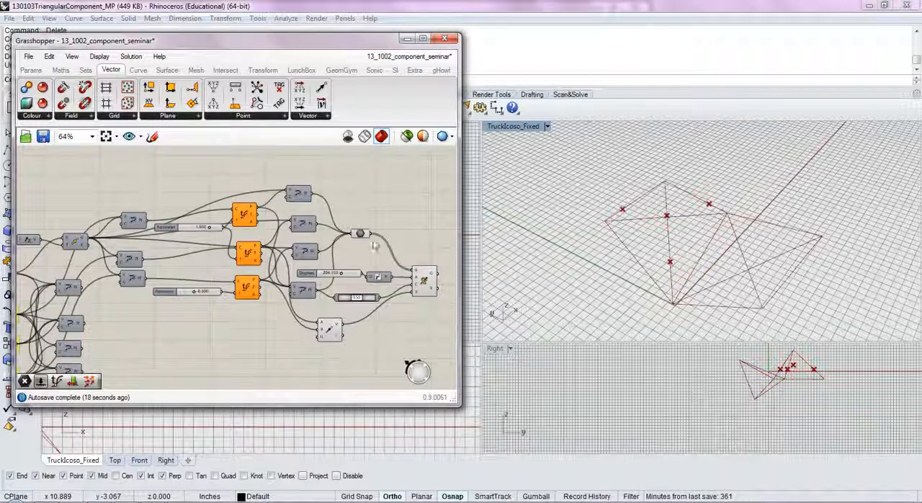
# - Examine the definition and its earlier copies for components still drawing points, checking the Rotate 3D and Geometry components
pyautogui.scroll(-5, 360, 236)
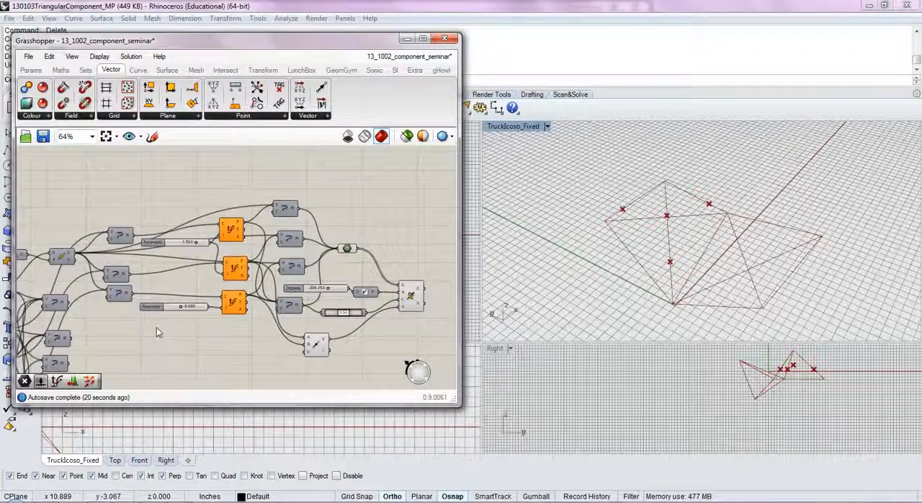
pyautogui.moveTo(124, 323); pyautogui.dragTo(310, 290, button='right')
pyautogui.moveTo(269, 326); pyautogui.dragTo(53, 175)
pyautogui.middleClick(149, 226)
pyautogui.click(121, 246)
pyautogui.click(284, 201)
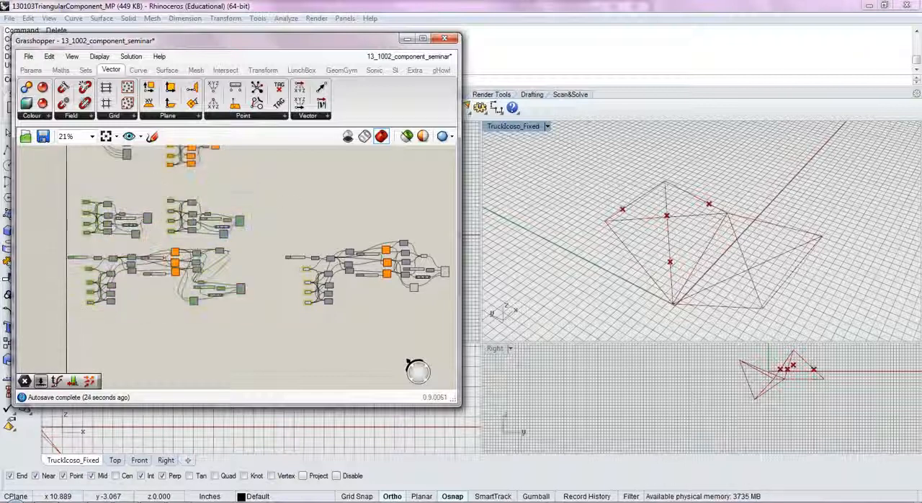
pyautogui.moveTo(404, 260); pyautogui.dragTo(293, 266, button='right')
pyautogui.scroll(5, 293, 266)
pyautogui.click(420, 299)
pyautogui.click(355, 252)
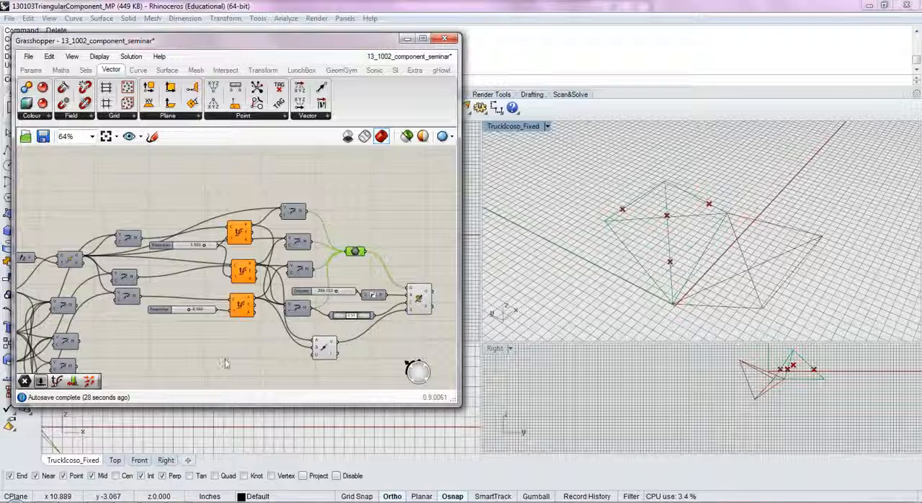
pyautogui.moveTo(226, 363); pyautogui.dragTo(315, 329, button='right')
pyautogui.click(408, 315)
pyautogui.moveTo(389, 314); pyautogui.dragTo(435, 272, button='right')
# - Turn off the preview of the centerpt, leg01, leg02 and leg03 point parameters
pyautogui.moveTo(168, 355); pyautogui.dragTo(96, 201)
pyautogui.middleClick(149, 211)
pyautogui.click(168, 185)
pyautogui.click(247, 304)
# - Raise the slider that drives the centre point's upward move to about 1.7
pyautogui.moveTo(308, 245); pyautogui.dragTo(230, 293, button='right')
pyautogui.moveTo(215, 325); pyautogui.dragTo(241, 320, button='right')
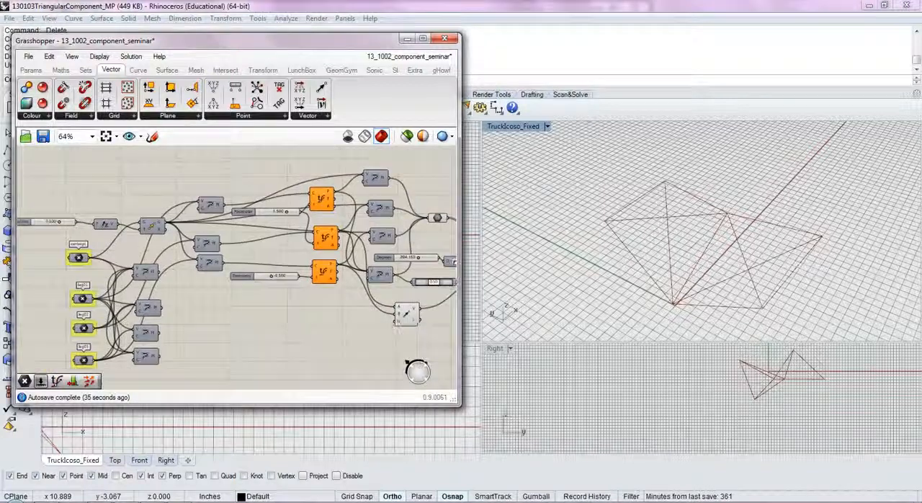
pyautogui.moveTo(61, 224)
pyautogui.mouseDown()
pyautogui.moveTo(53, 227)
pyautogui.moveTo(68, 229)
pyautogui.mouseUp()
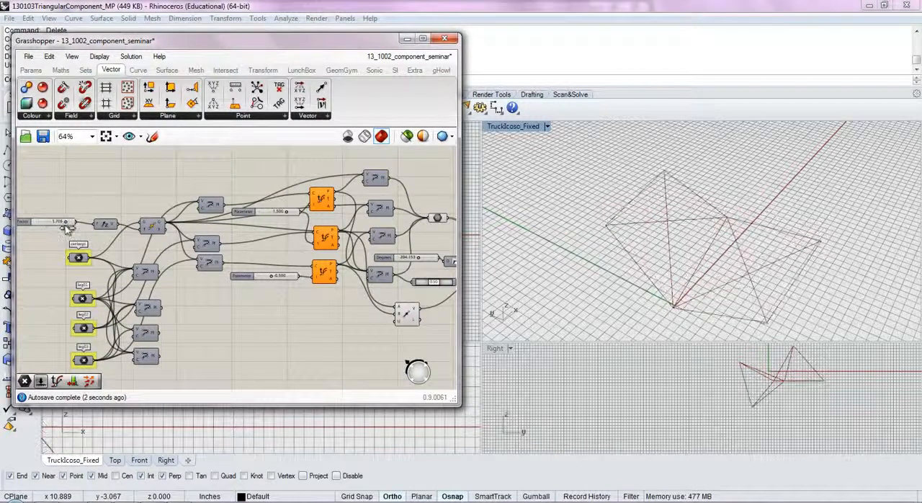
# - Set the Parameter slider shared by the first two Evaluate Curve components to 1.156
pyautogui.moveTo(297, 259); pyautogui.dragTo(199, 270, button='right')
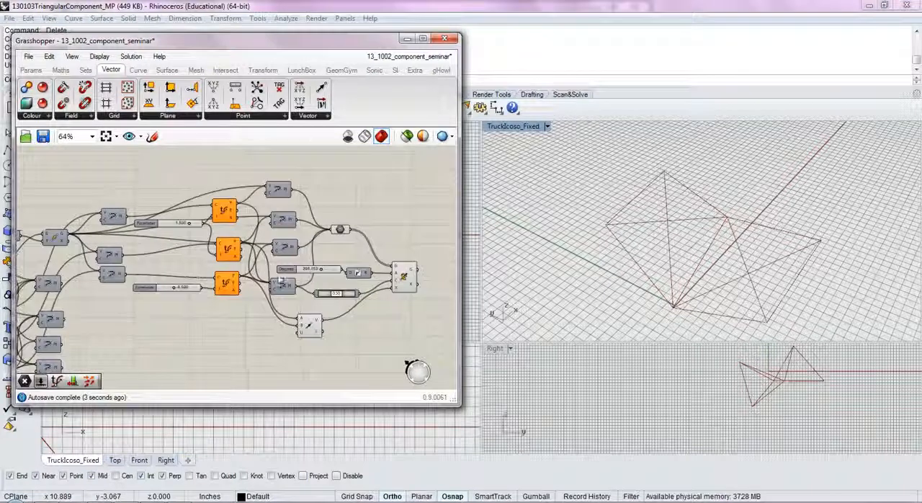
pyautogui.click(188, 222)
pyautogui.moveTo(190, 226); pyautogui.dragTo(191, 231)
# - Set the Parameter slider of the third Evaluate Curve component to -0.156, leaving its slider properties unaltered
pyautogui.scroll(1, 187, 282)
pyautogui.click(185, 294)
pyautogui.doubleClick(185, 293)
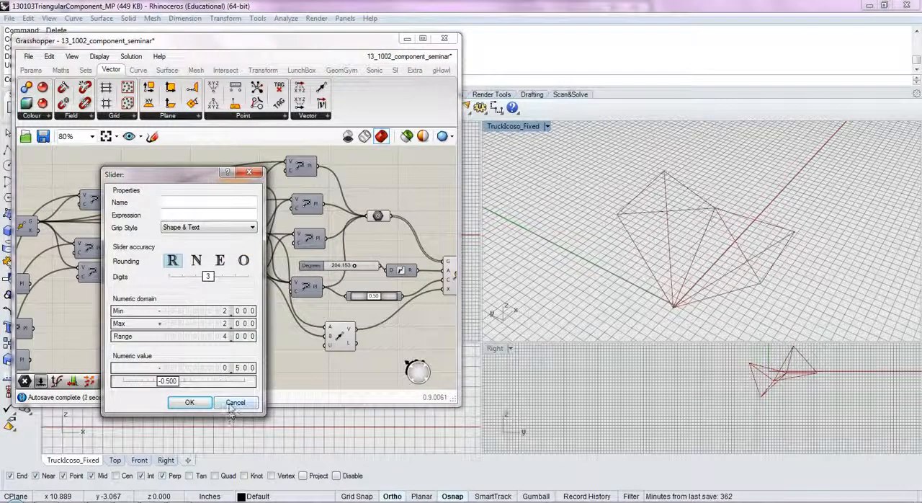
pyautogui.click(189, 402)
pyautogui.scroll(3, 188, 261)
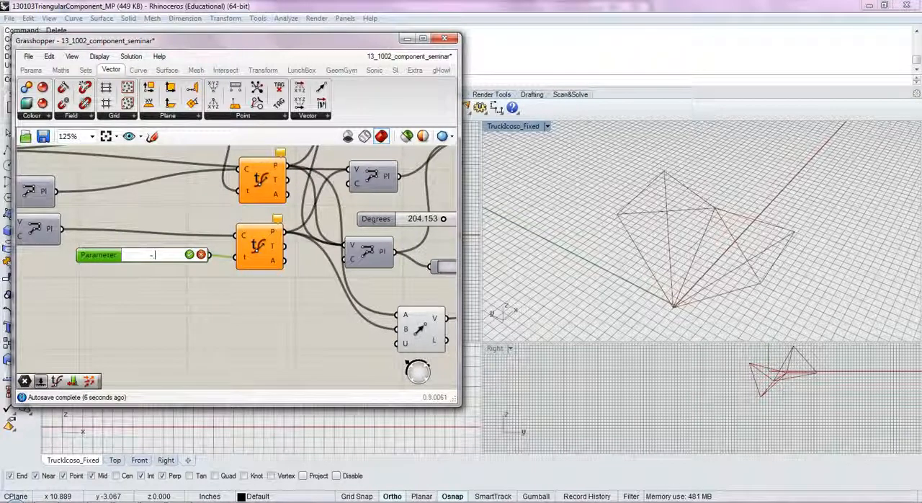
pyautogui.click(189, 255)
pyautogui.click(234, 325)
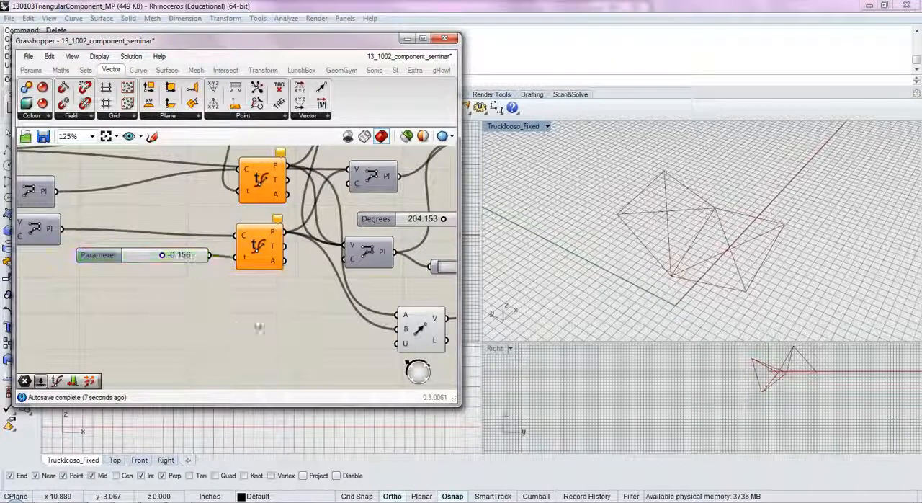
# - Set the Degrees slider to about 208 and inspect the rotated copy from several angles in the perspective viewport
pyautogui.scroll(-1, 302, 271)
pyautogui.moveTo(302, 271); pyautogui.dragTo(271, 271, button='right')
pyautogui.scroll(-1, 267, 270)
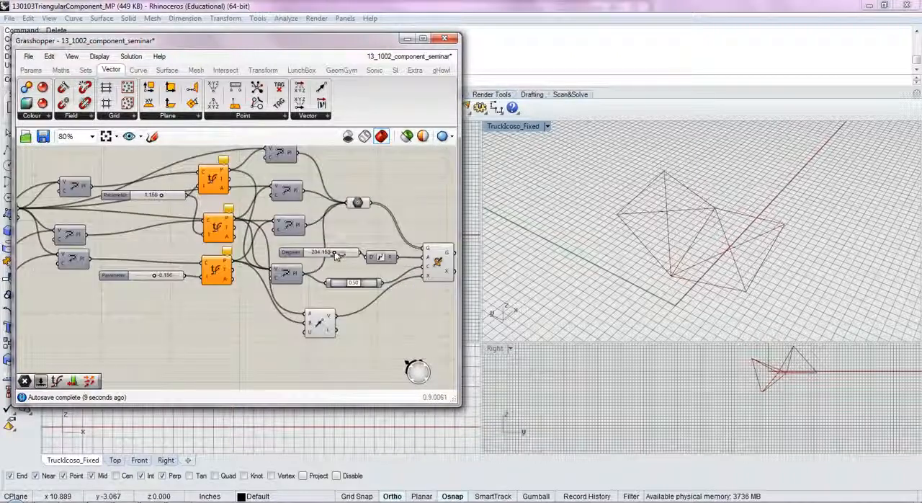
pyautogui.moveTo(338, 256)
pyautogui.mouseDown()
pyautogui.moveTo(329, 257)
pyautogui.moveTo(337, 259)
pyautogui.mouseUp()
pyautogui.moveTo(343, 265); pyautogui.dragTo(284, 285, button='right')
pyautogui.moveTo(665, 245); pyautogui.dragTo(675, 269, button='right')
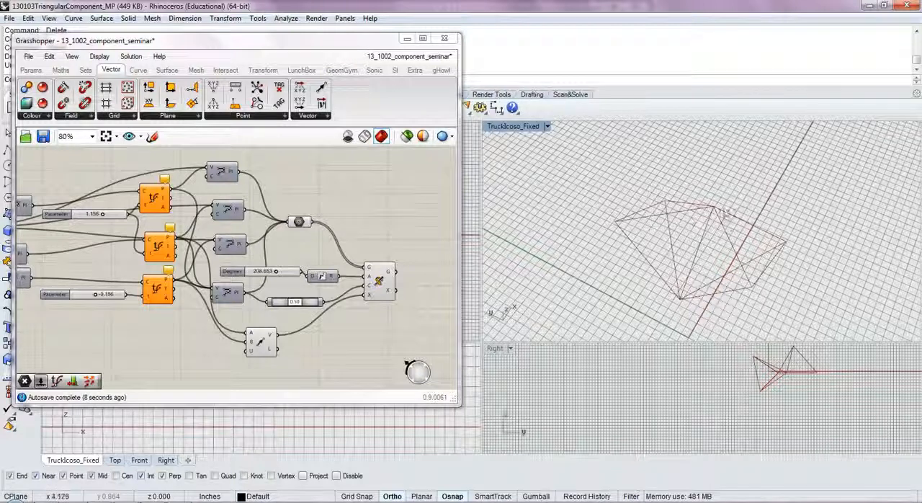
pyautogui.moveTo(670, 299); pyautogui.dragTo(726, 190, button='right')
pyautogui.moveTo(379, 334); pyautogui.dragTo(333, 336, button='right')
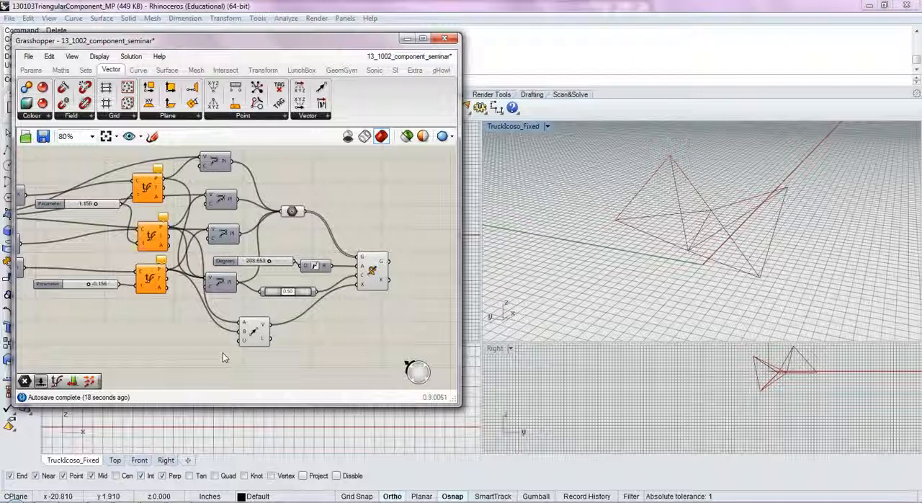
pyautogui.press('capslock')
pyautogui.press('capslock')
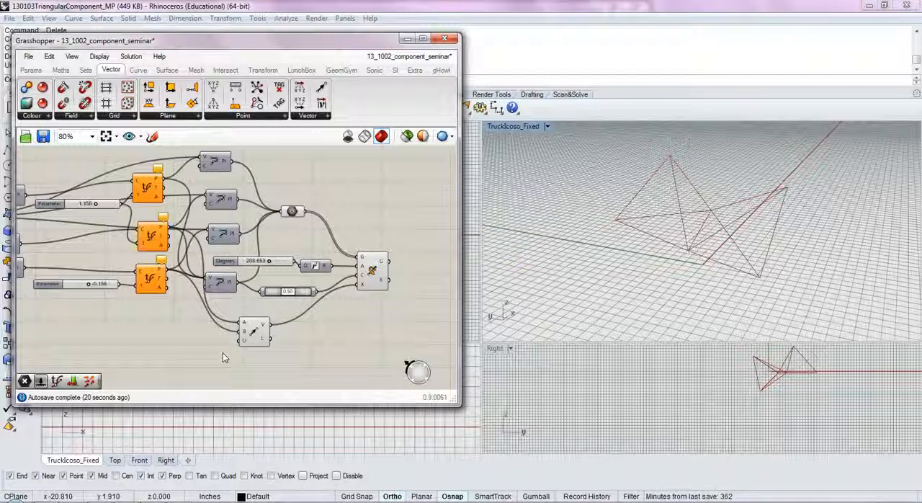